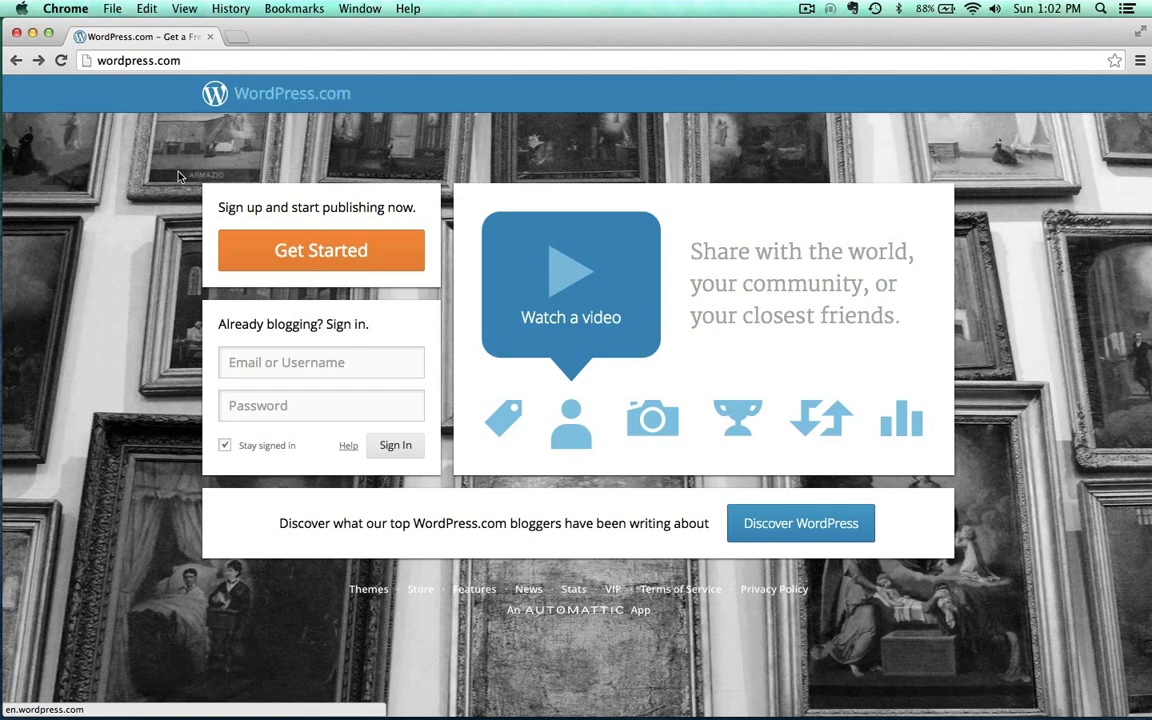
# Start a new WordPress.com account with an e-mail address, a username and a masked password
pyautogui.click(368, 252)
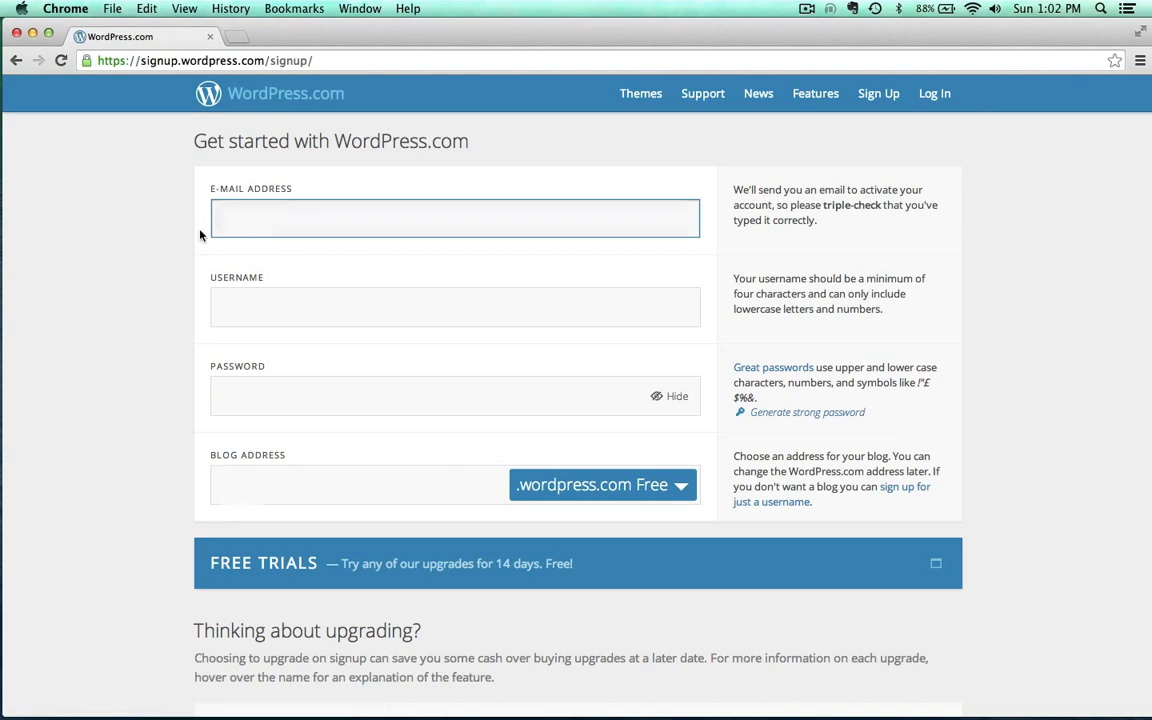
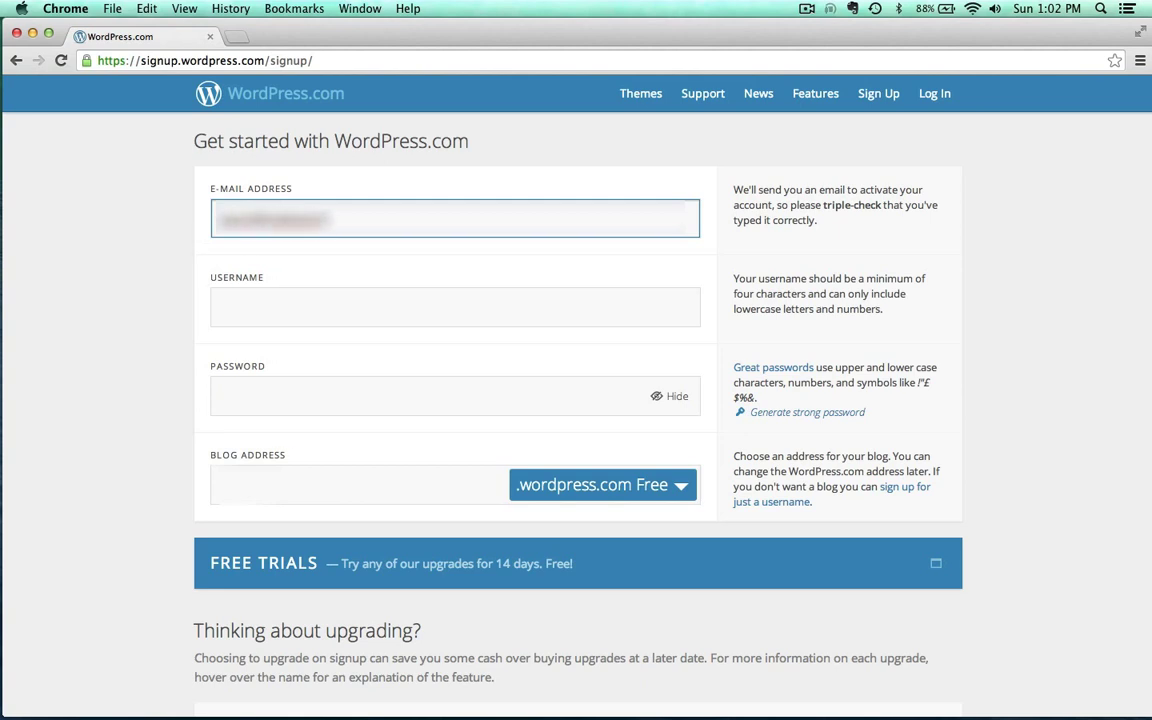
pyautogui.click(253, 305)
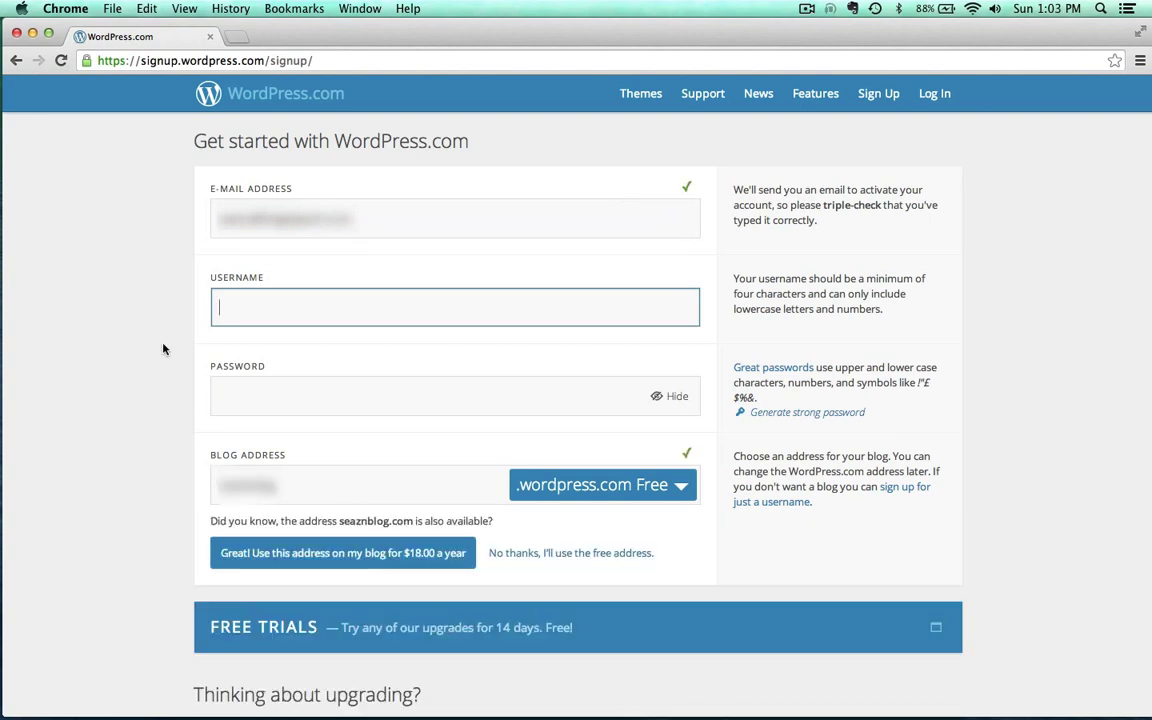
pyautogui.write('mediaarts406')
pyautogui.click(118, 339)
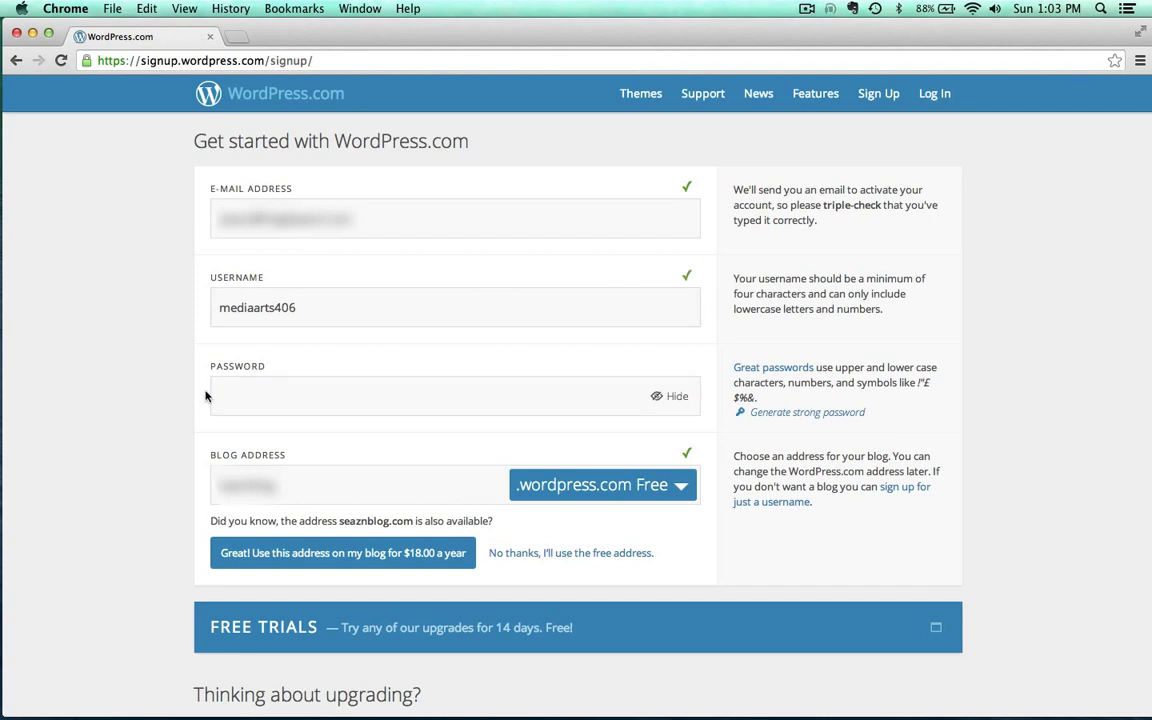
pyautogui.click(678, 397)
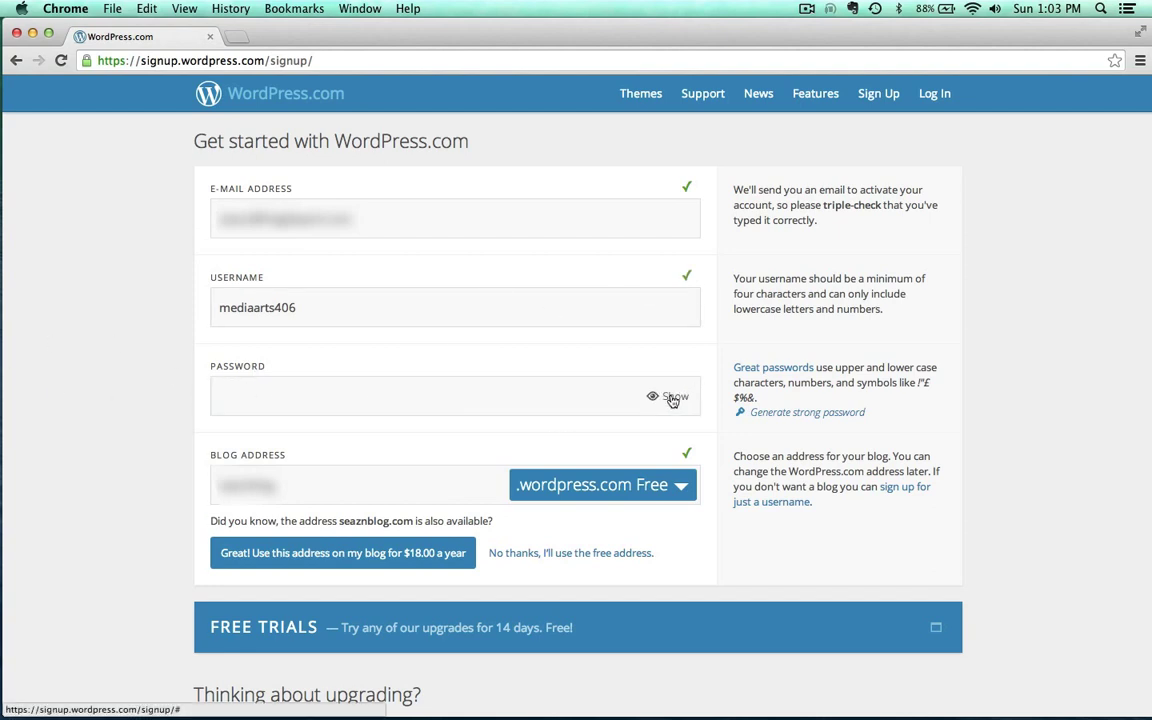
pyautogui.click(303, 399)
pyautogui.write('m')
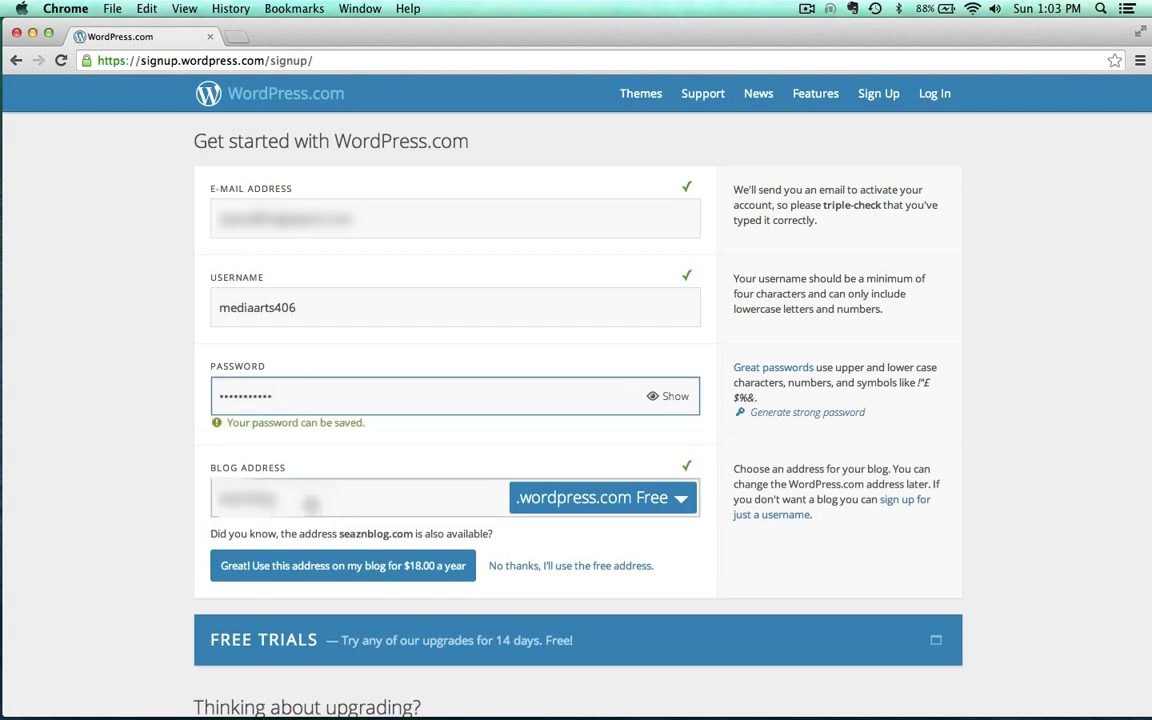
pyautogui.press('Tab')
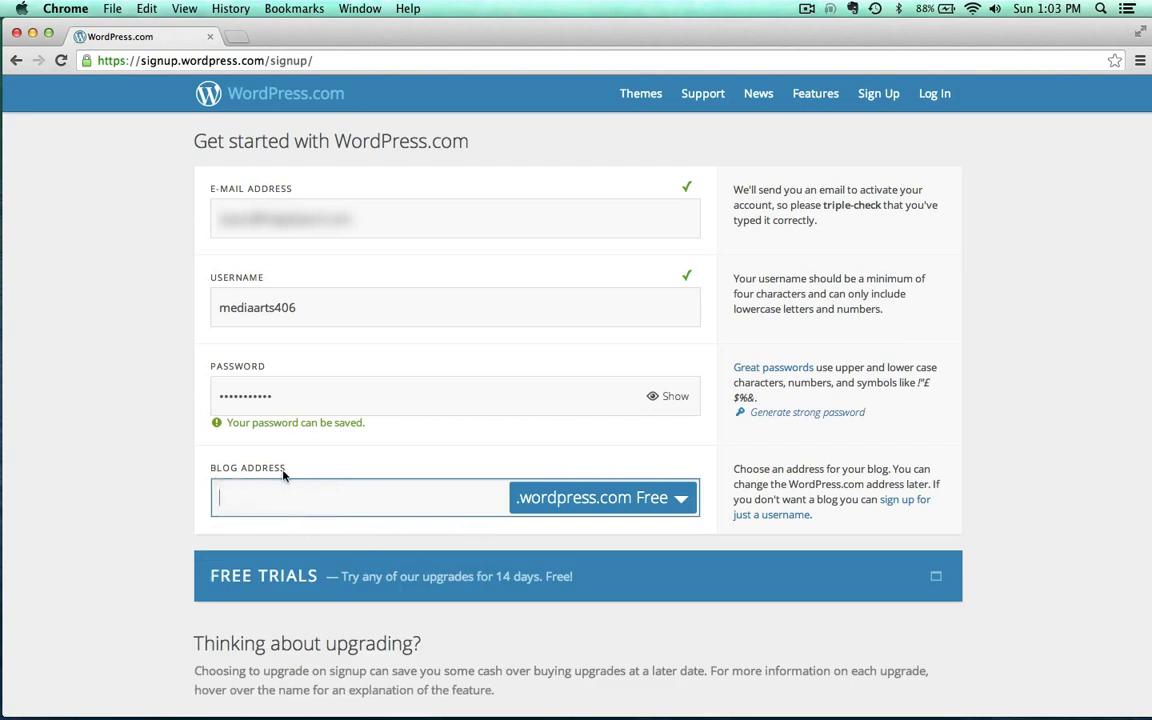
# Set the blog address to mediaarts406demo and decline the paid domain for the free .wordpress.com address
pyautogui.moveTo(308, 298); pyautogui.dragTo(159, 306)
pyautogui.press('super+c')
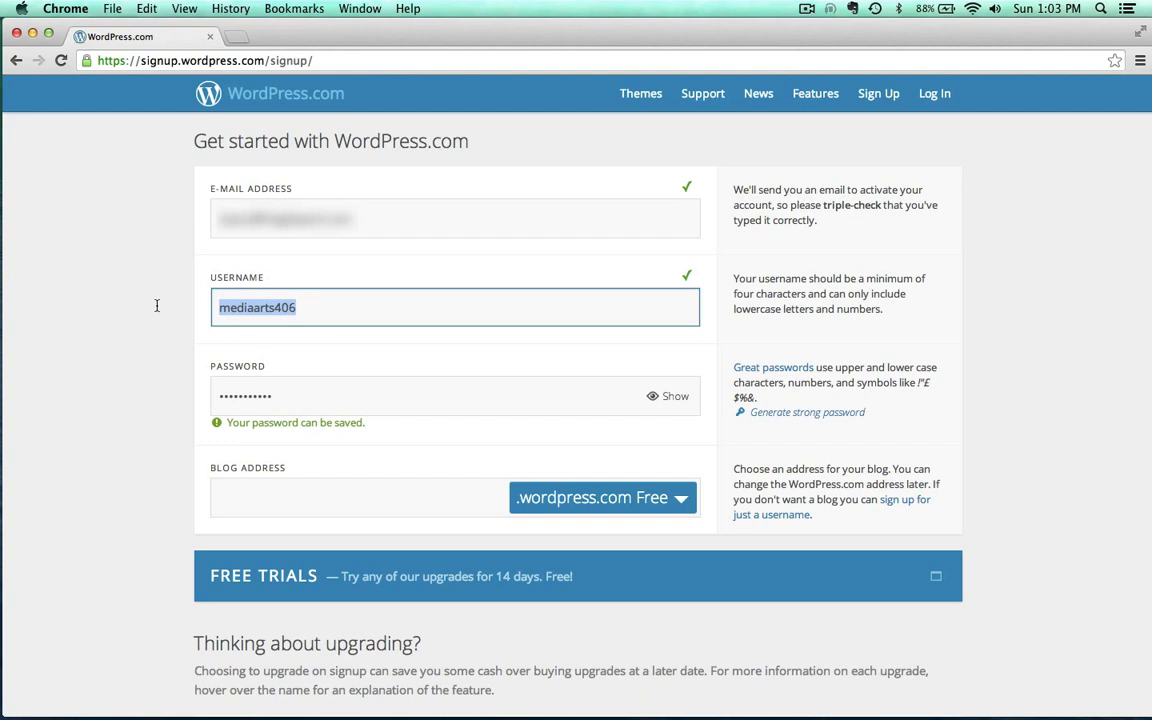
pyautogui.click(237, 504)
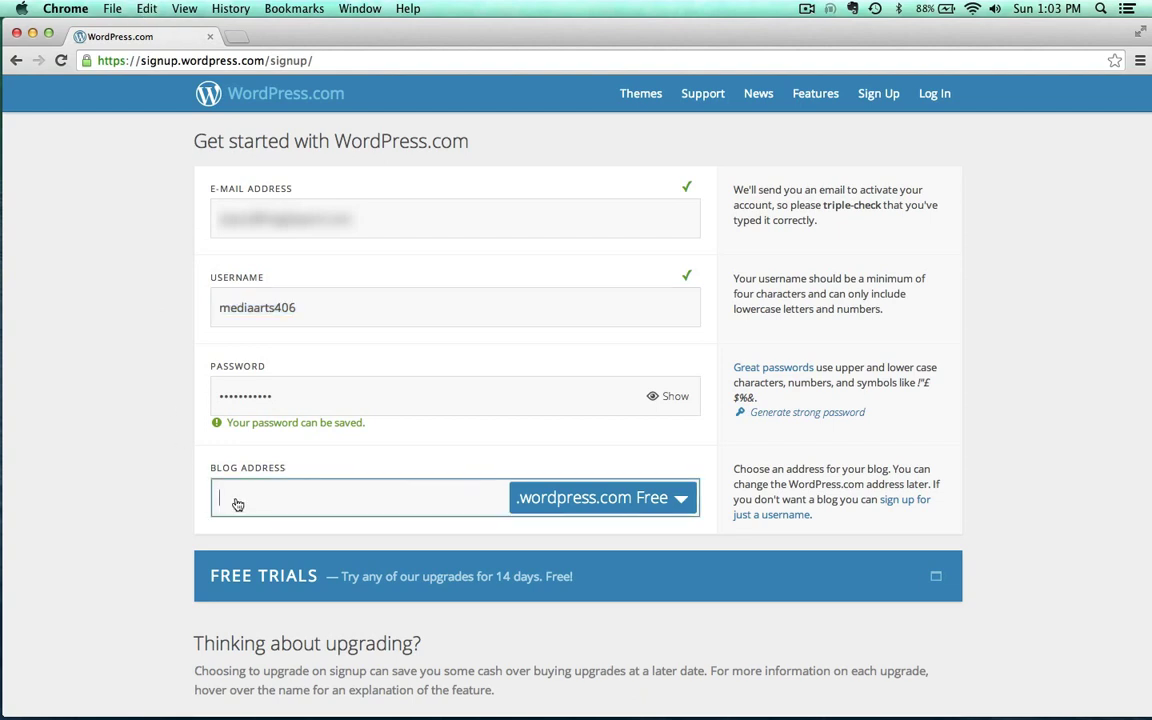
pyautogui.press('super+v')
pyautogui.write('demo')
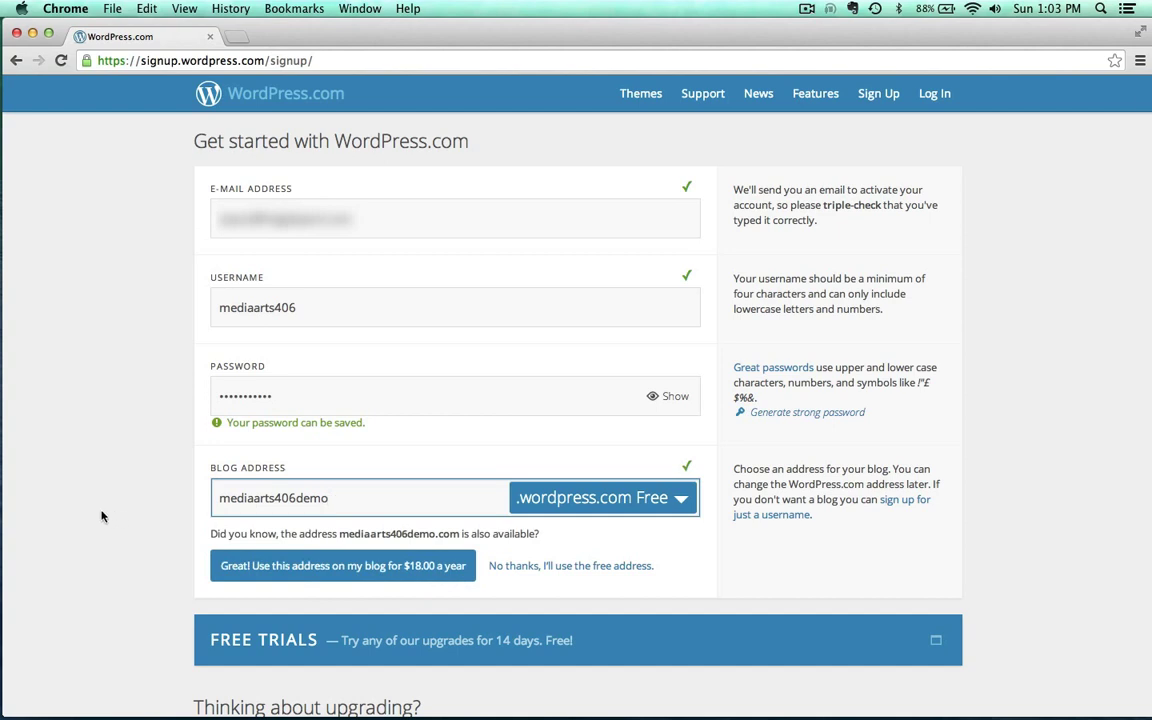
pyautogui.scroll(-3, 101, 516)
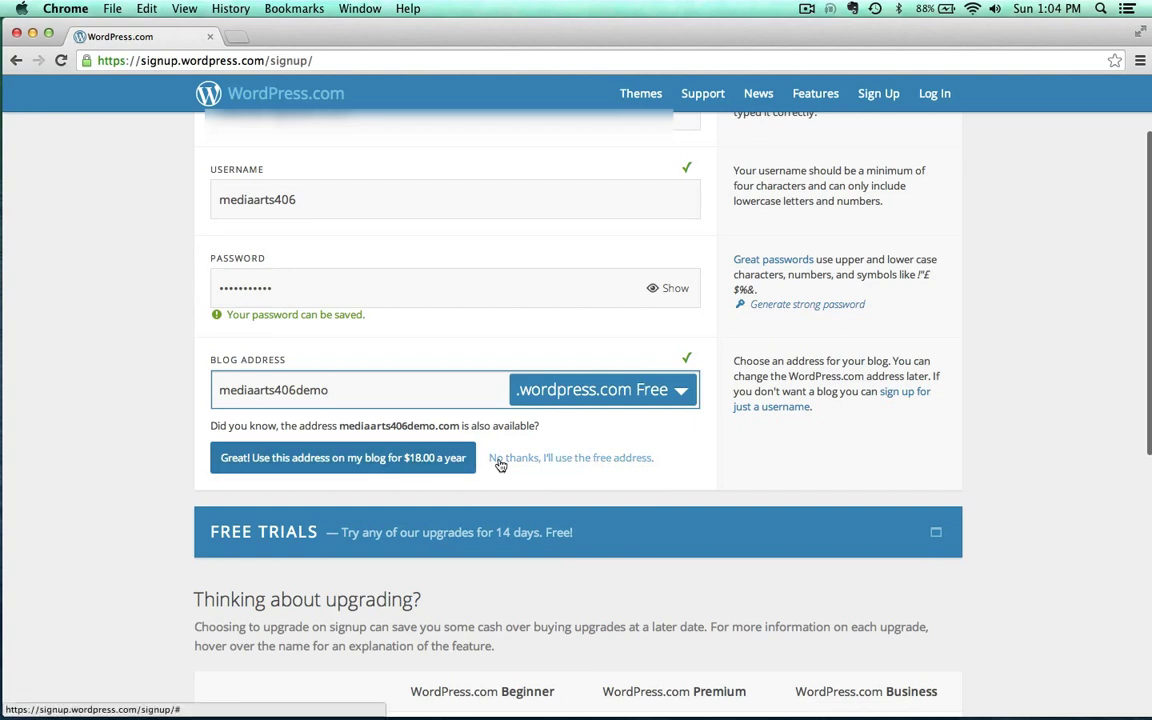
pyautogui.click(541, 457)
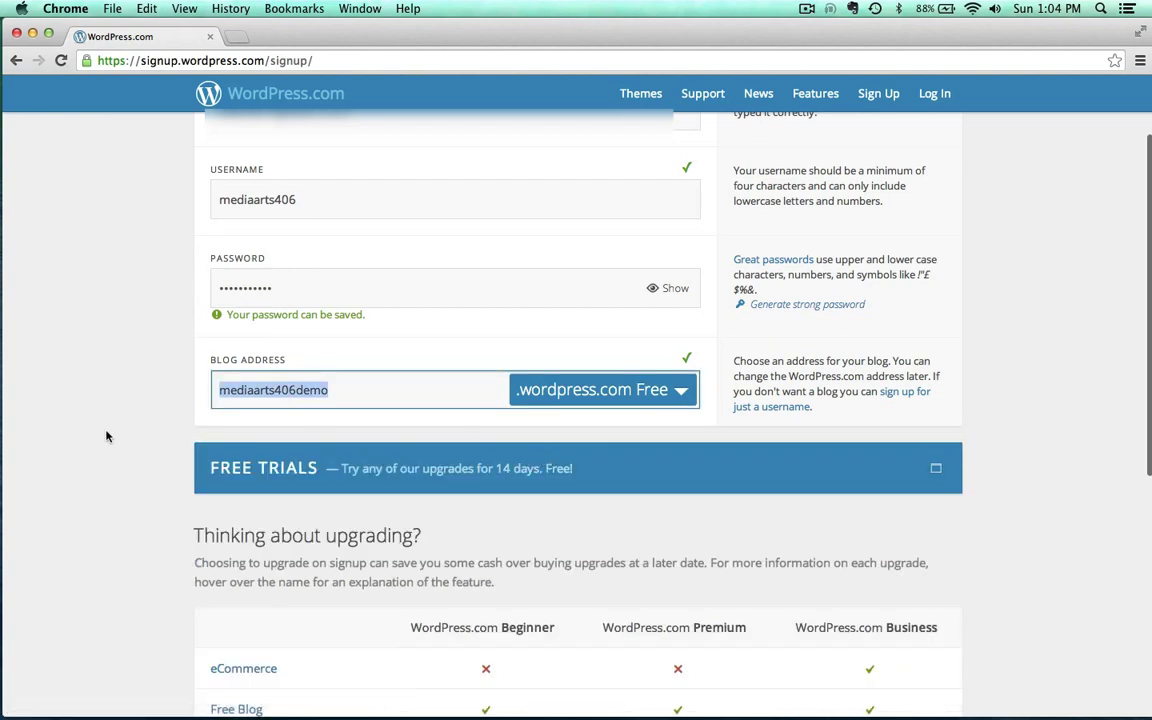
pyautogui.scroll(-8, 105, 435)
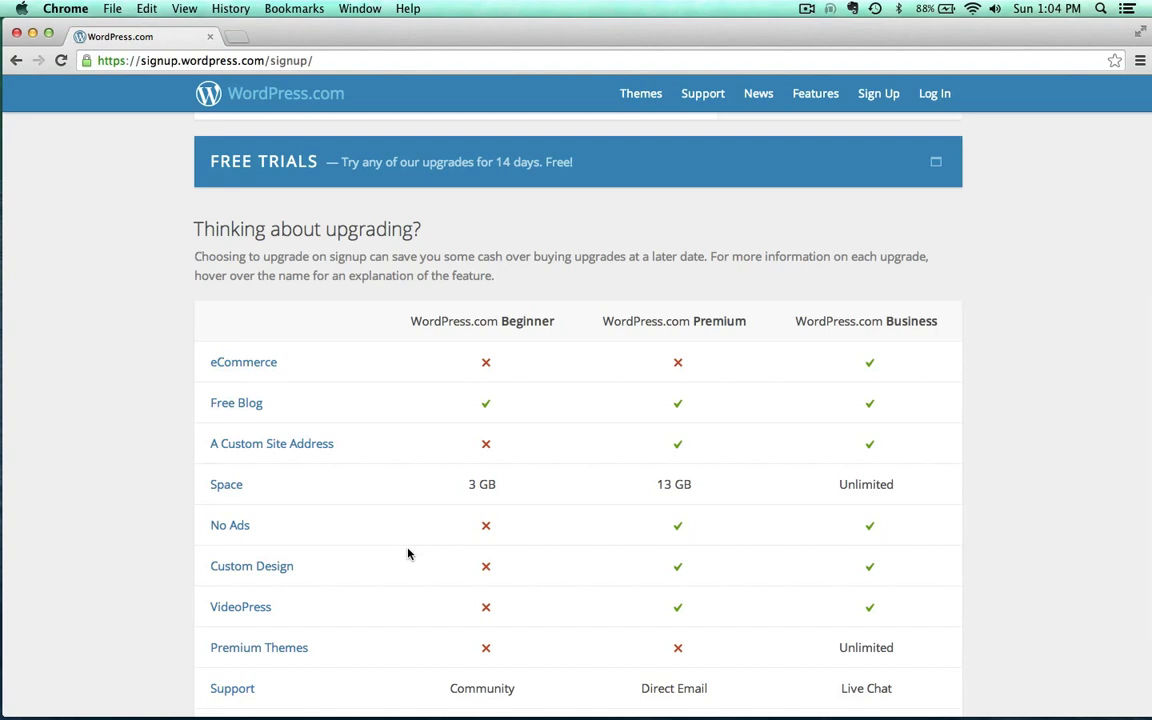
pyautogui.scroll(-4, 406, 553)
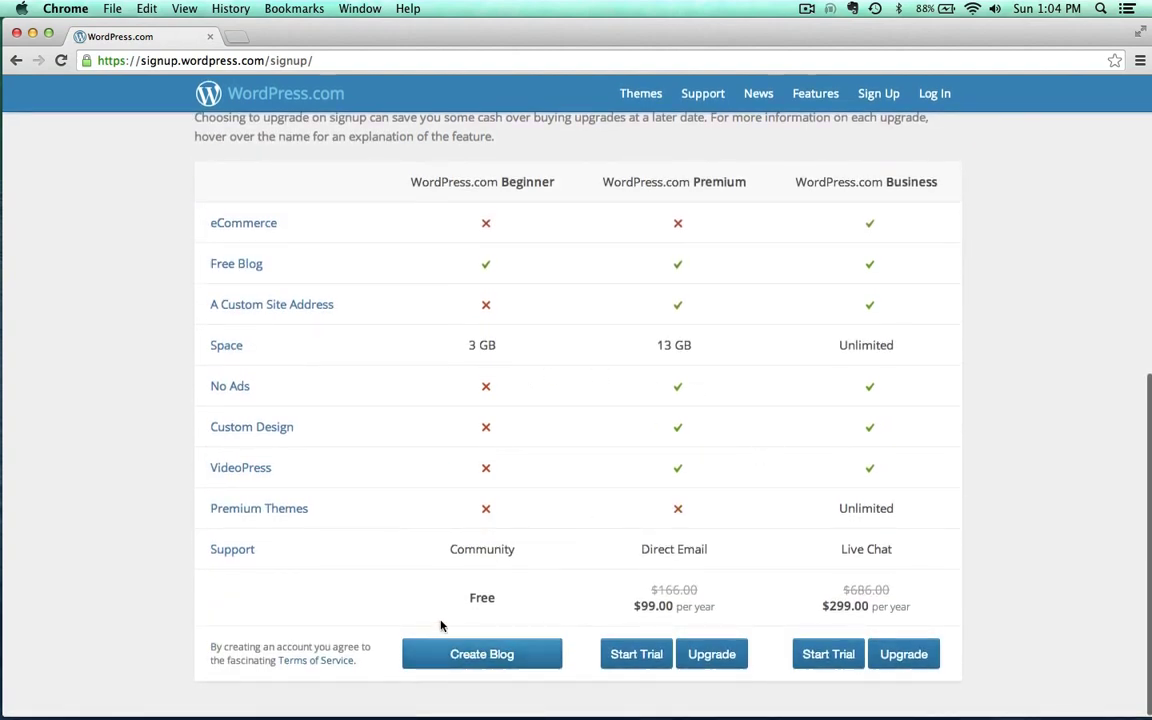
# Create the blog on the free plan
pyautogui.click(475, 655)
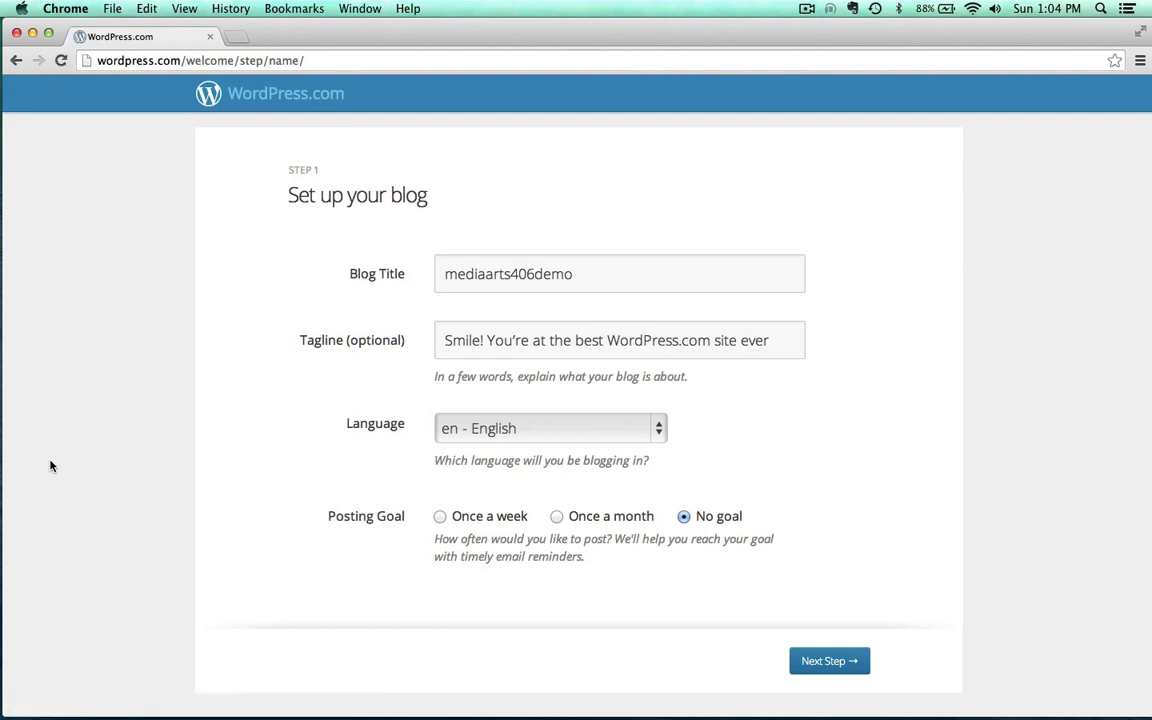
pyautogui.press('super+shift+2')
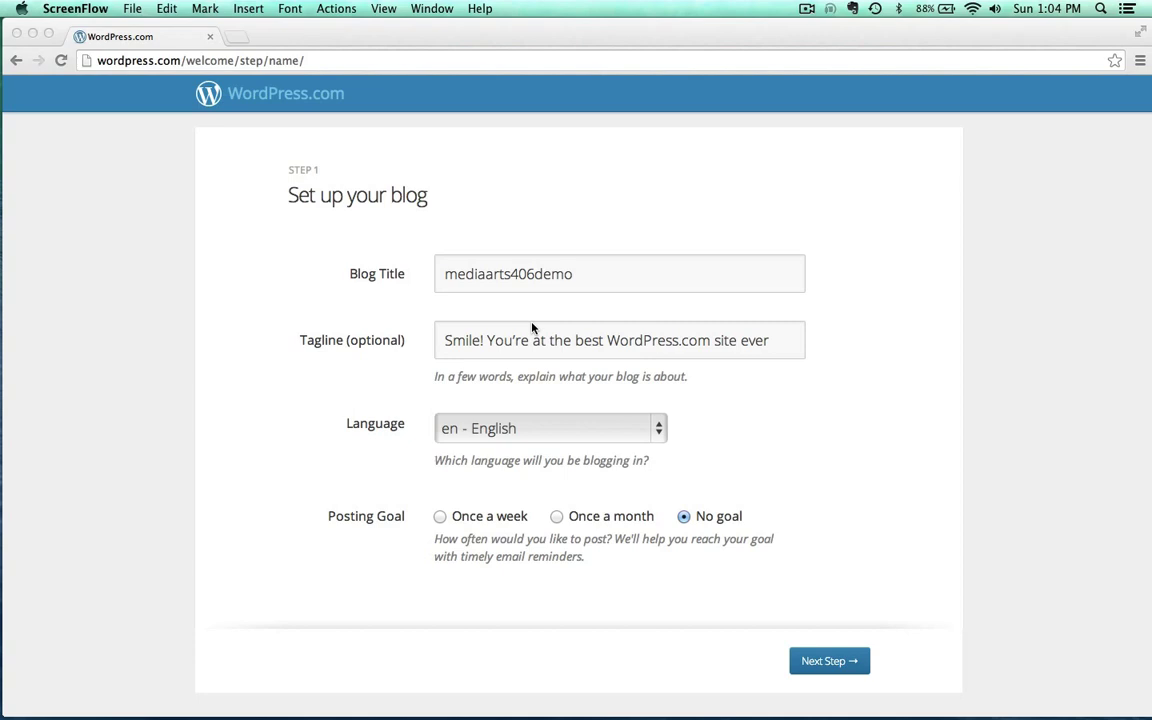
pyautogui.click(783, 348)
# Change the blog title to 'Media Arts 406' and the tagline to 'Welcome to my site'
pyautogui.click(455, 277)
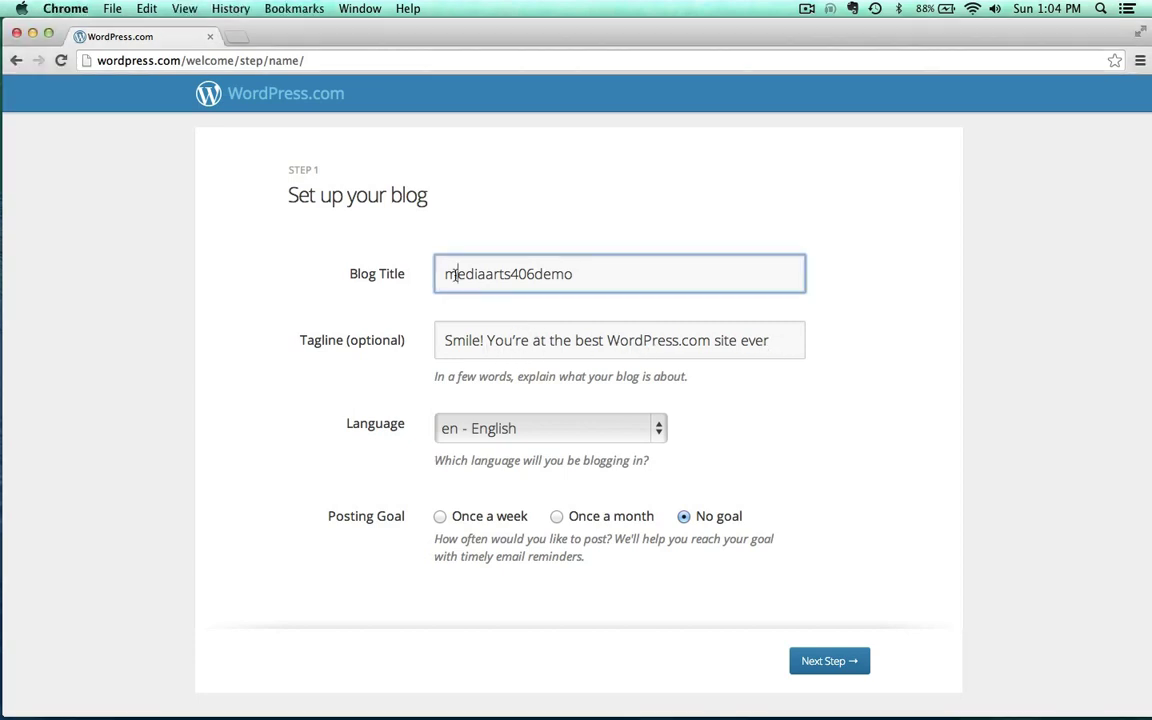
pyautogui.press('BackSpace')
pyautogui.write('M')
pyautogui.press('Delete')
pyautogui.write('A')
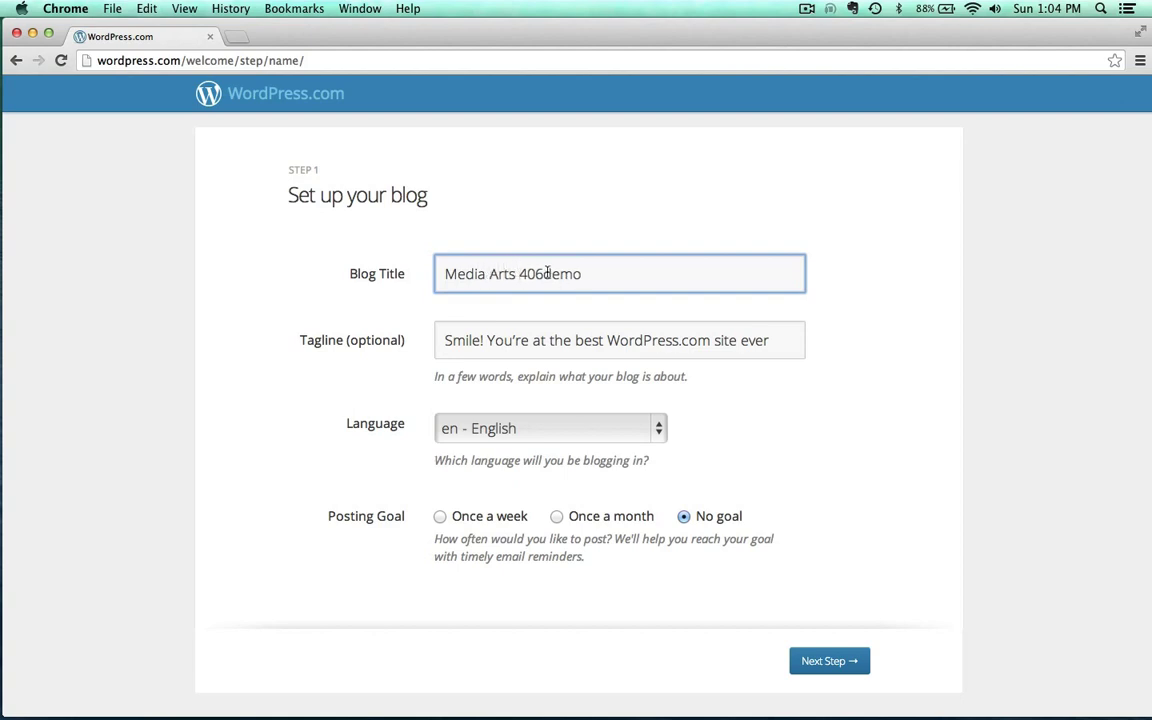
pyautogui.moveTo(548, 273); pyautogui.dragTo(640, 285)
pyautogui.press('BackSpace')
pyautogui.press('Tab')
pyautogui.write('Welcome to my ')
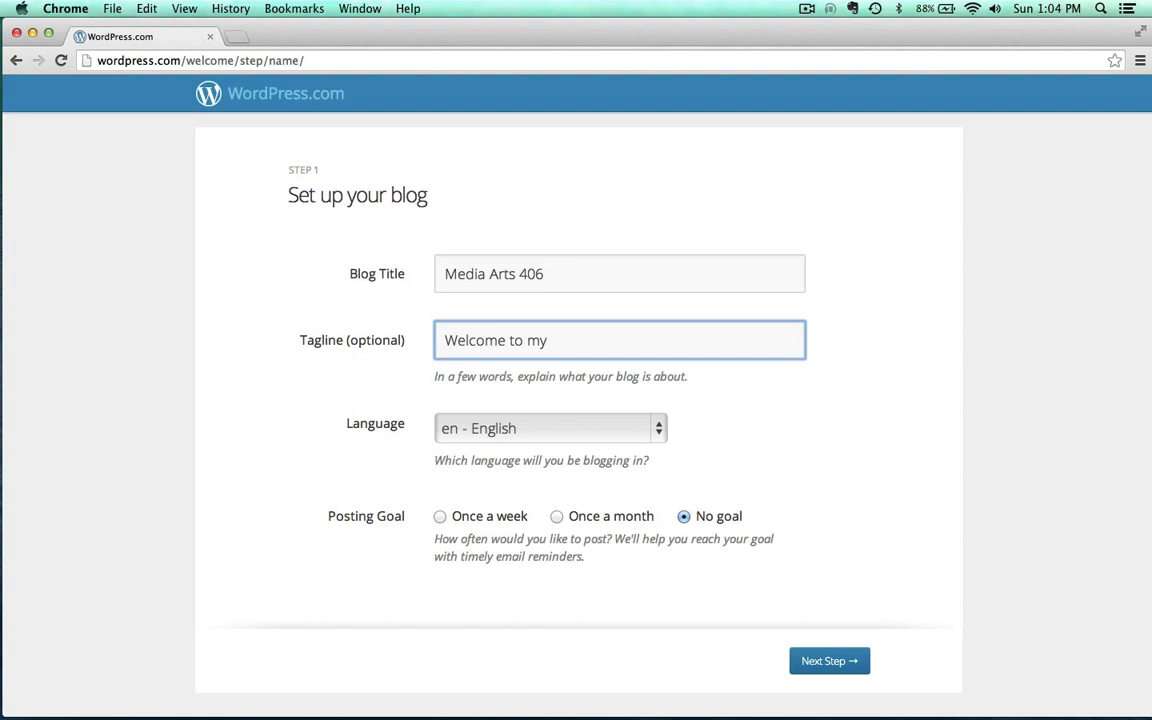
pyautogui.write('site!')
# Confirm the blog details, keep the Chateau theme, and skip the customizing and social-sharing steps
pyautogui.click(823, 661)
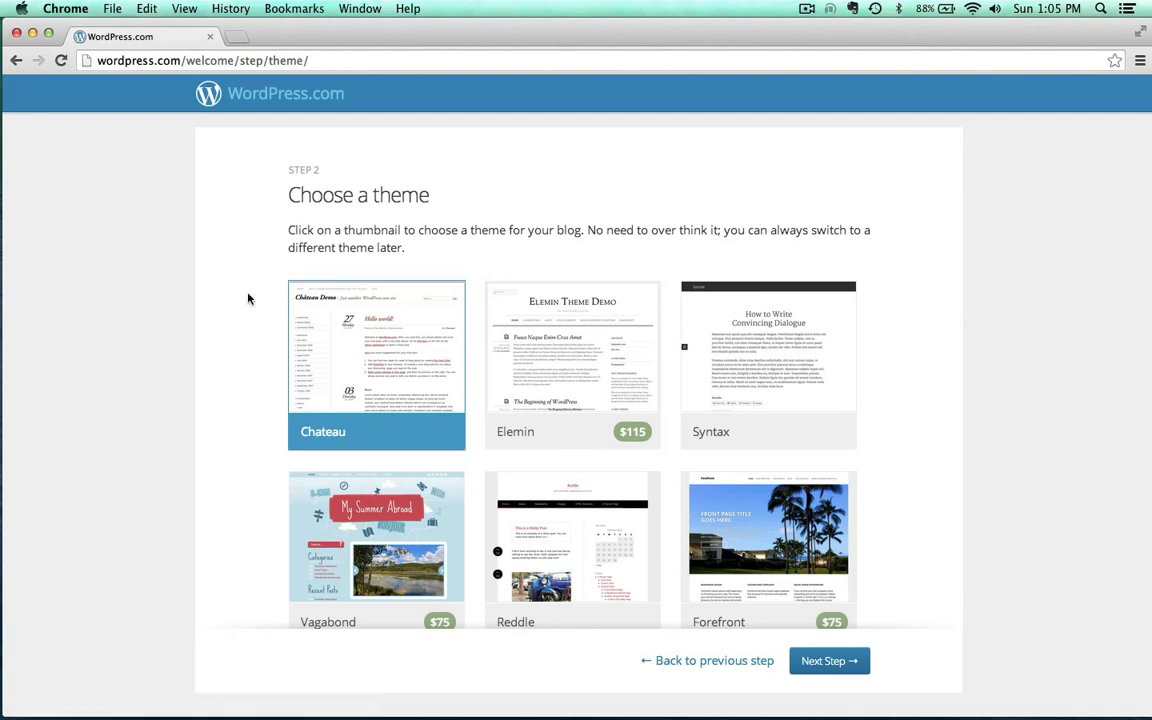
pyautogui.scroll(-5, 249, 309)
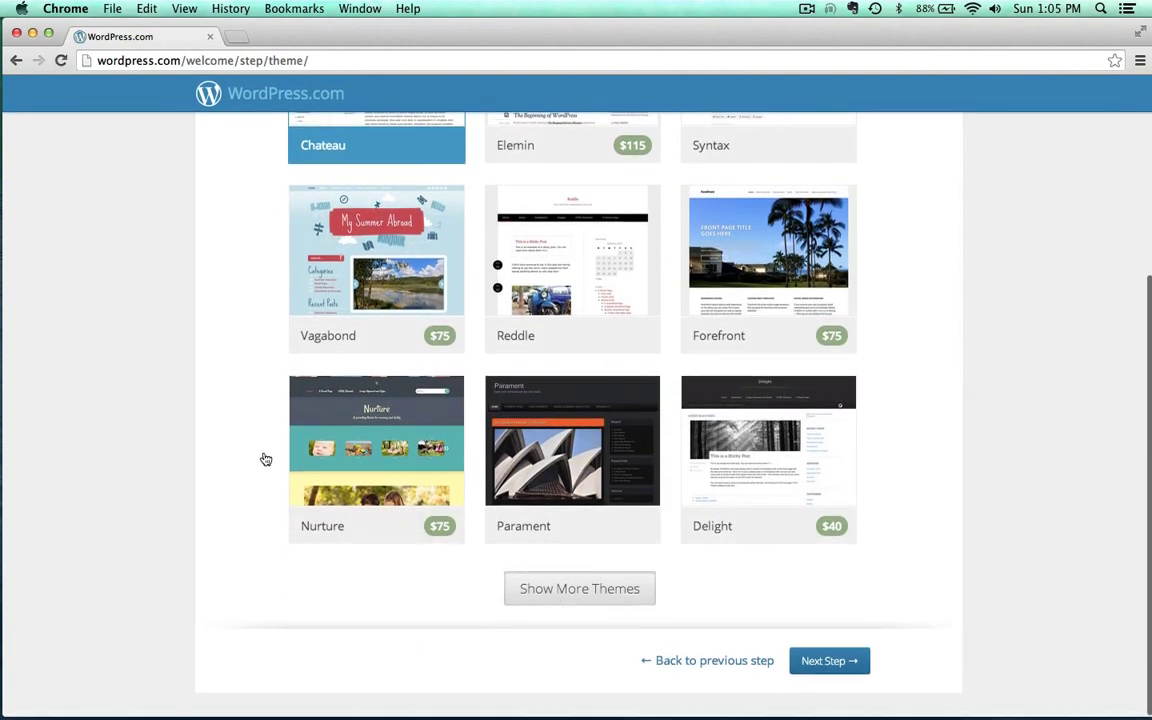
pyautogui.scroll(-5, 250, 458)
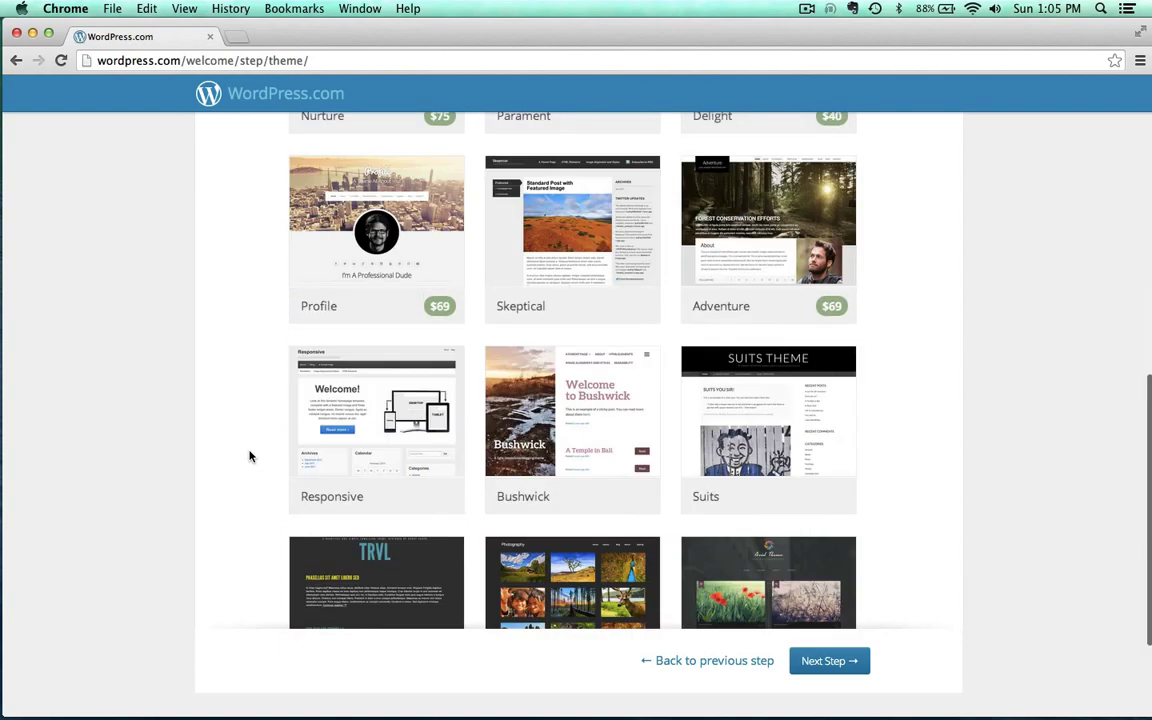
pyautogui.scroll(-2, 250, 457)
pyautogui.scroll(7, 250, 457)
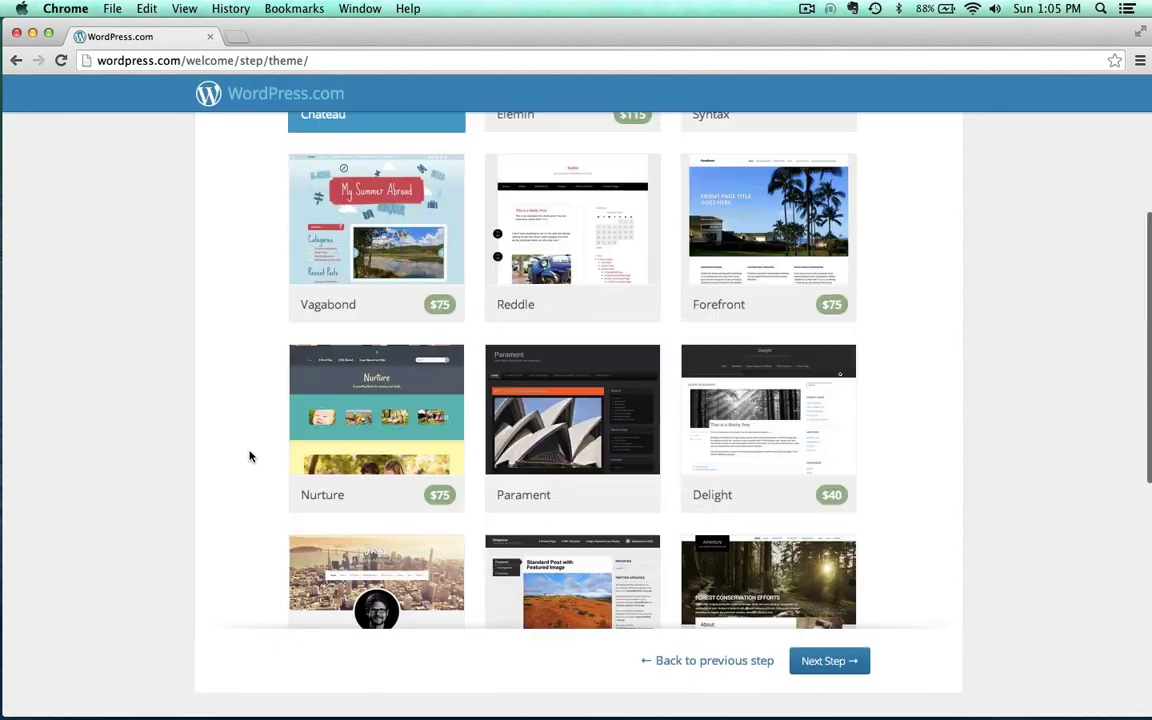
pyautogui.scroll(3, 250, 457)
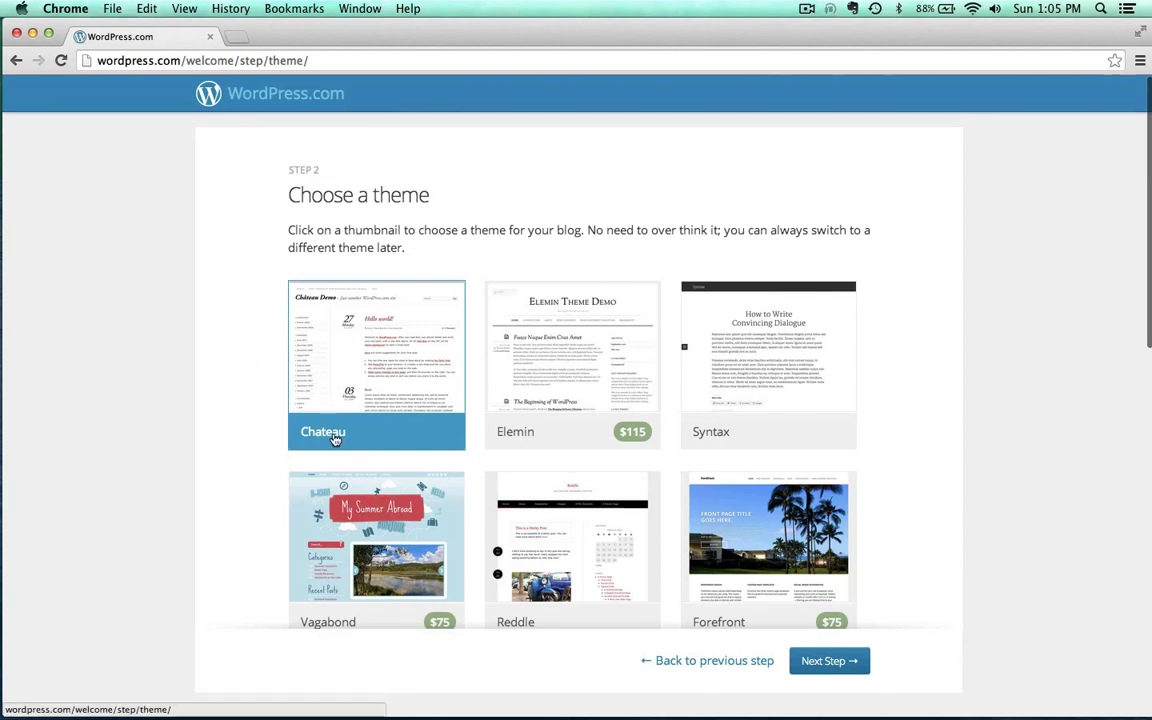
pyautogui.click(848, 662)
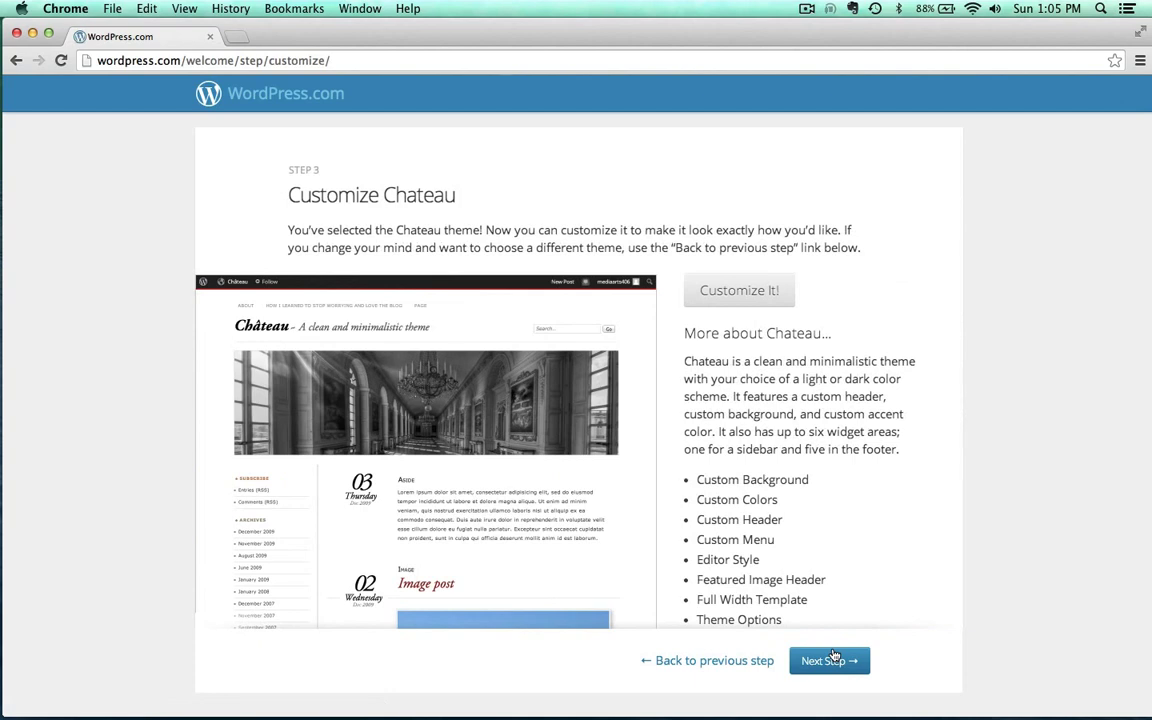
pyautogui.click(835, 658)
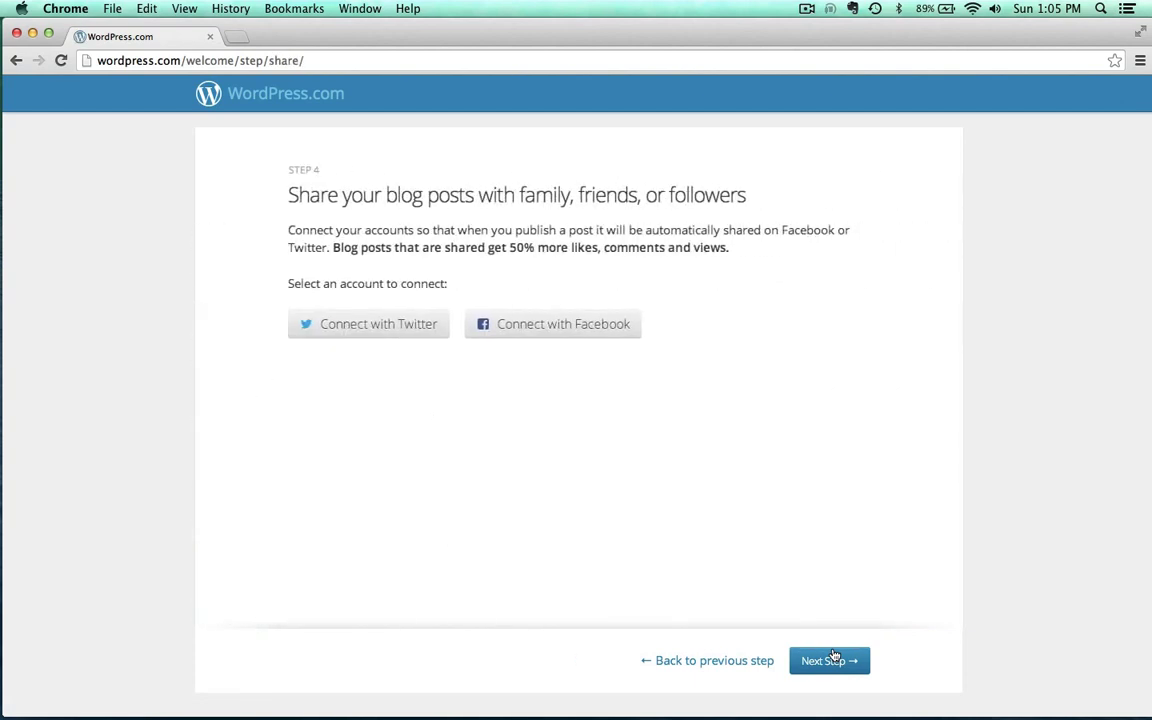
pyautogui.click(828, 665)
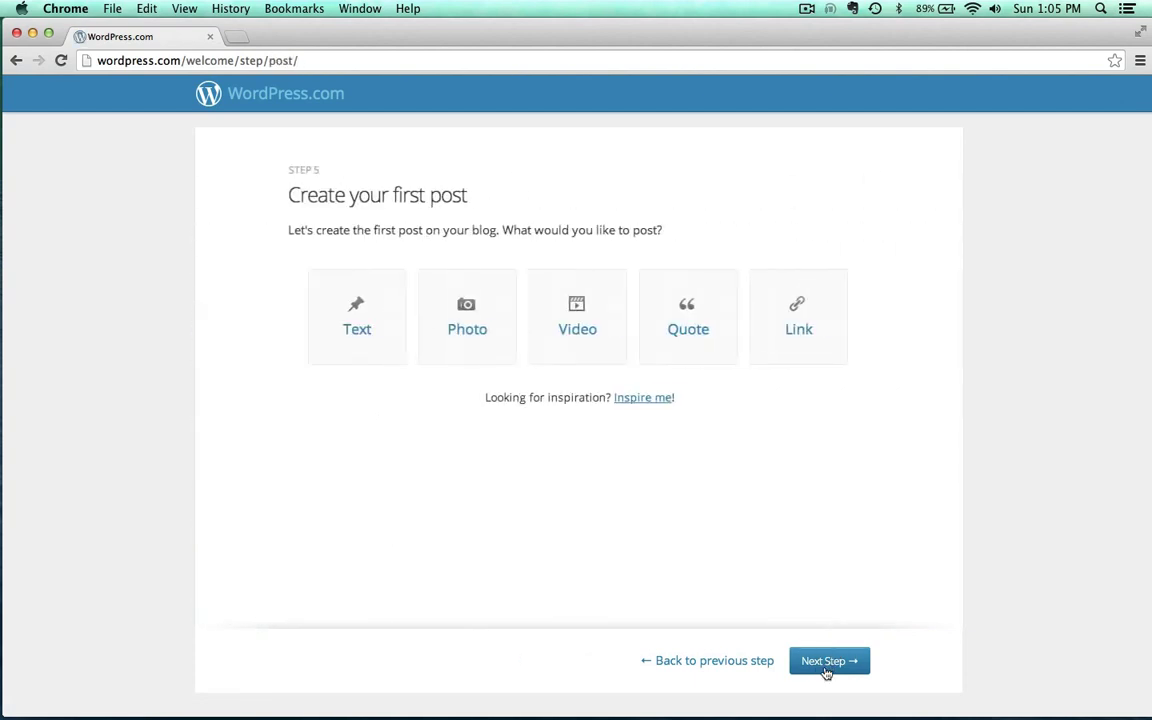
# Finish setup, maximize the browser and open the live Media Arts 406 site to look over its front page
pyautogui.click(822, 664)
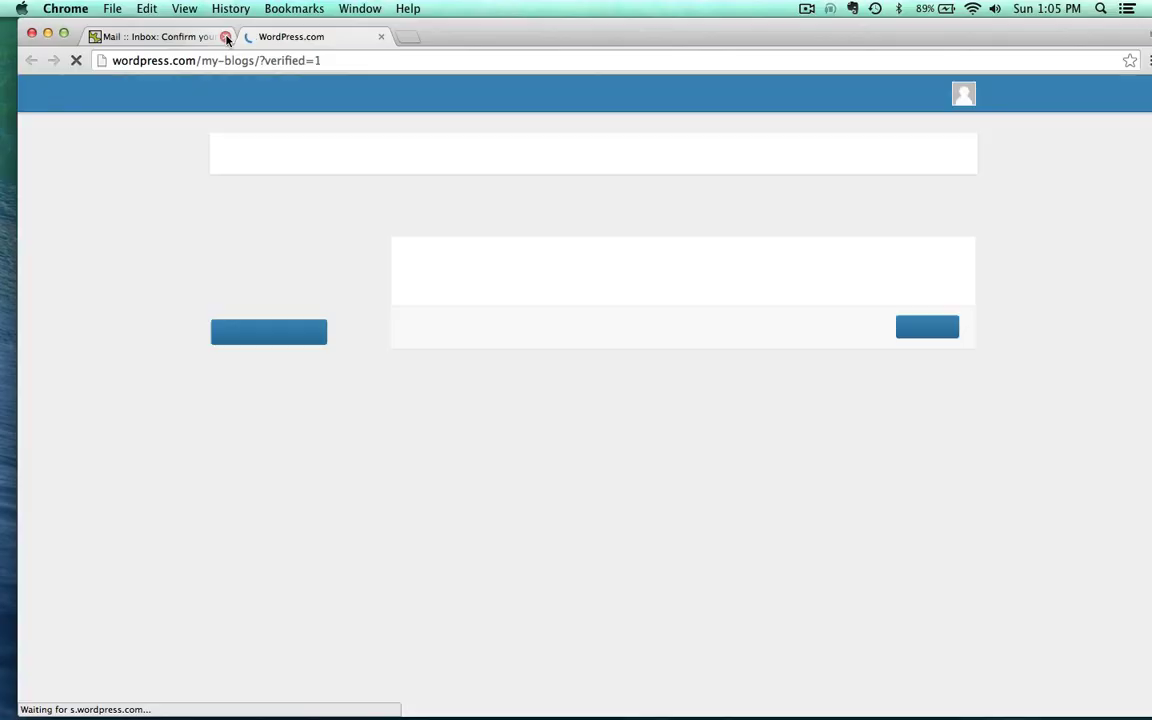
pyautogui.doubleClick(458, 45)
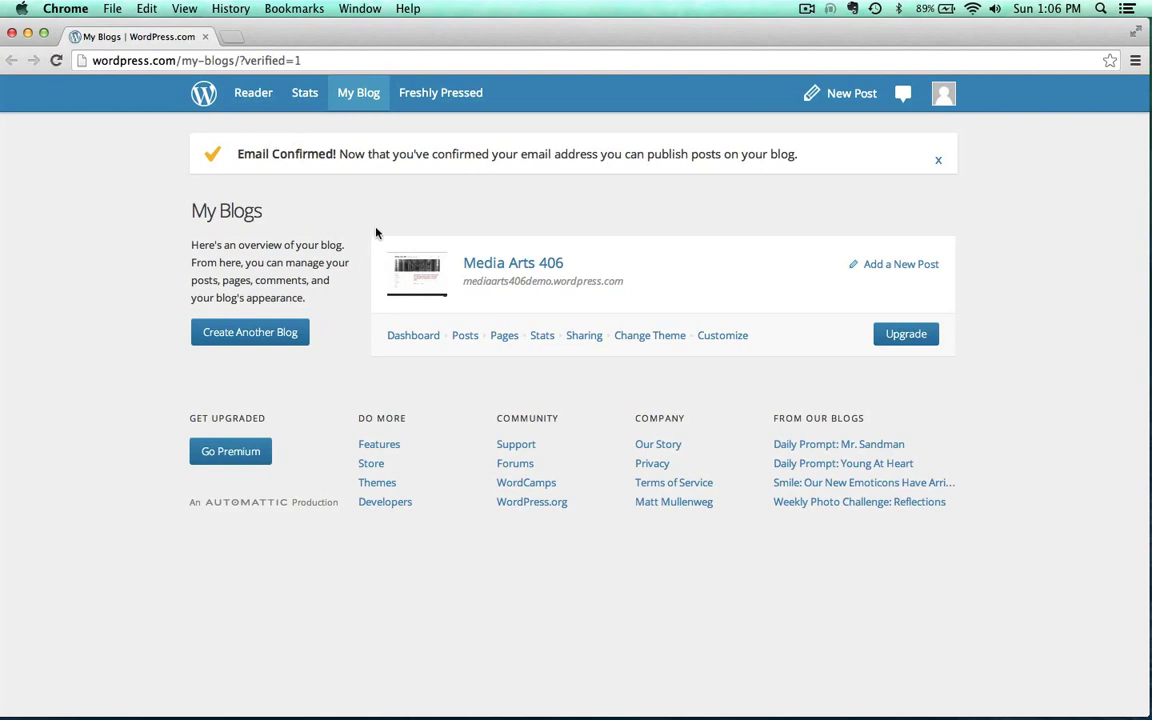
pyautogui.click(514, 266)
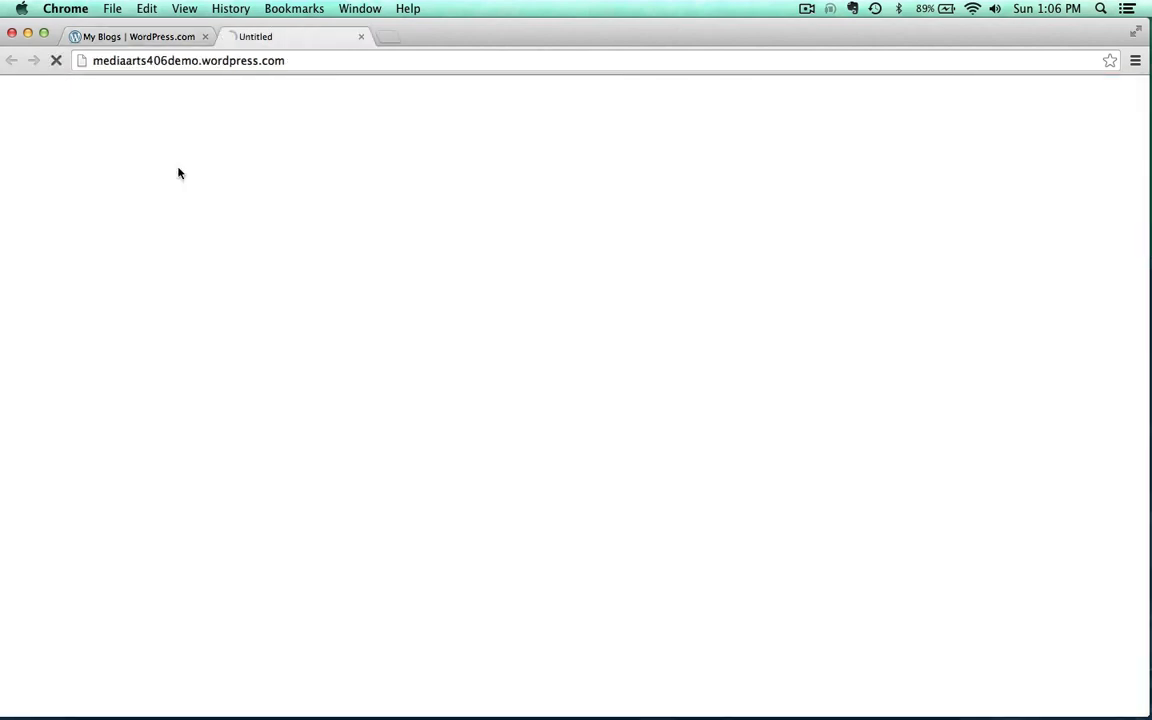
pyautogui.scroll(-3, 134, 290)
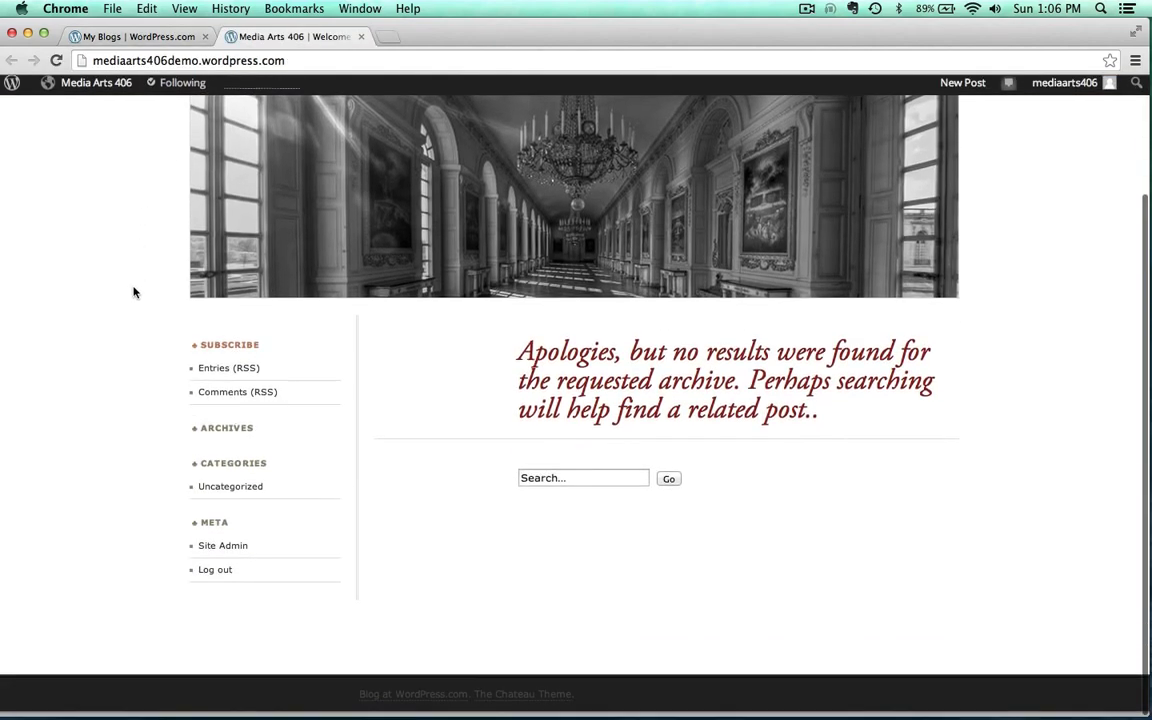
pyautogui.scroll(3, 134, 290)
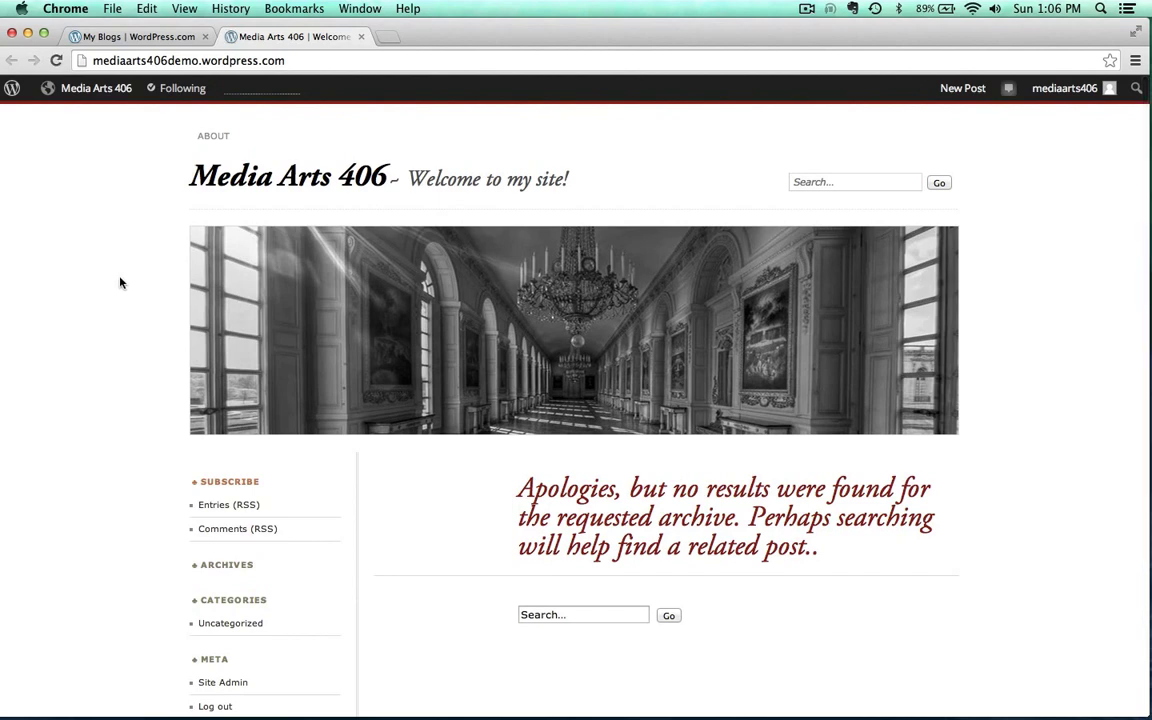
# Go to the site's admin dashboard and close the My Blogs tab
pyautogui.moveTo(112, 95)
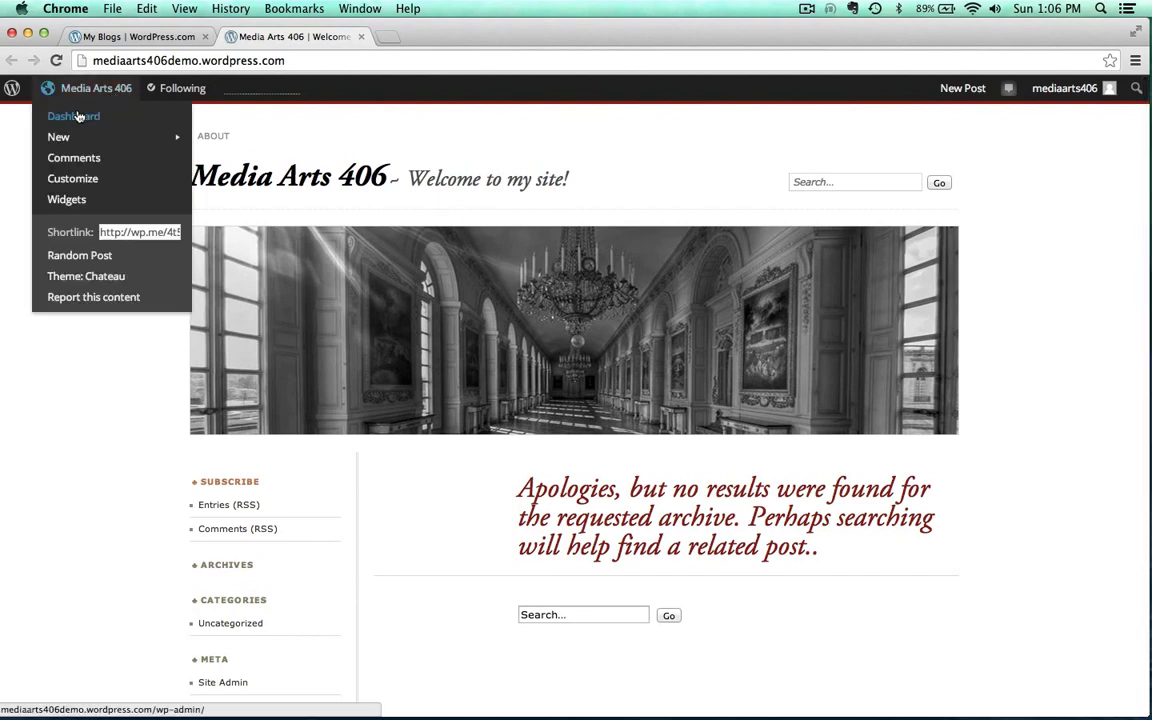
pyautogui.click(78, 117)
pyautogui.click(205, 36)
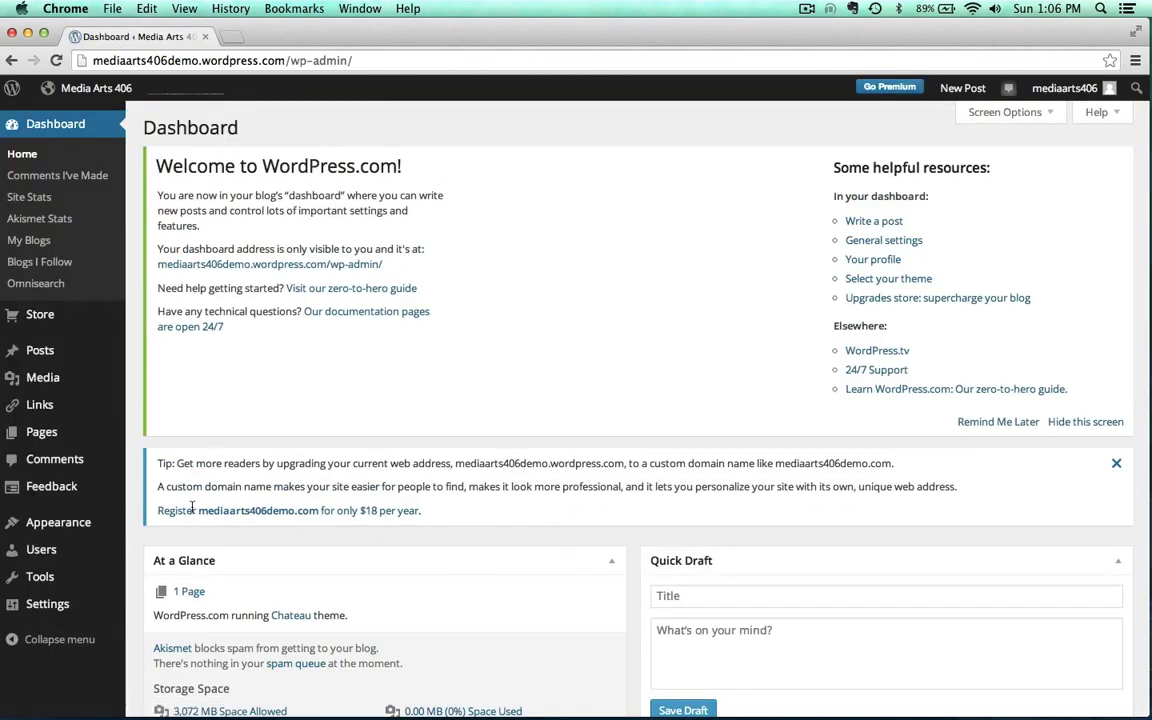
# Search the themes for 'twentyf' and activate Twenty Fourteen
pyautogui.moveTo(50, 525)
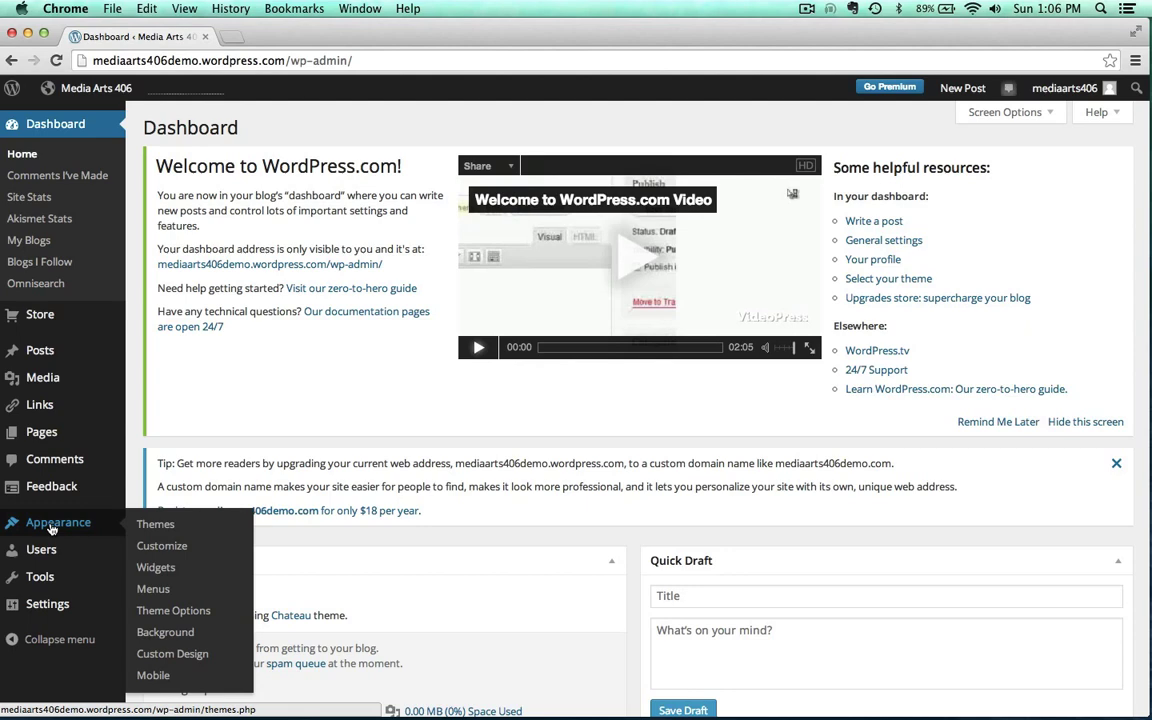
pyautogui.click(150, 527)
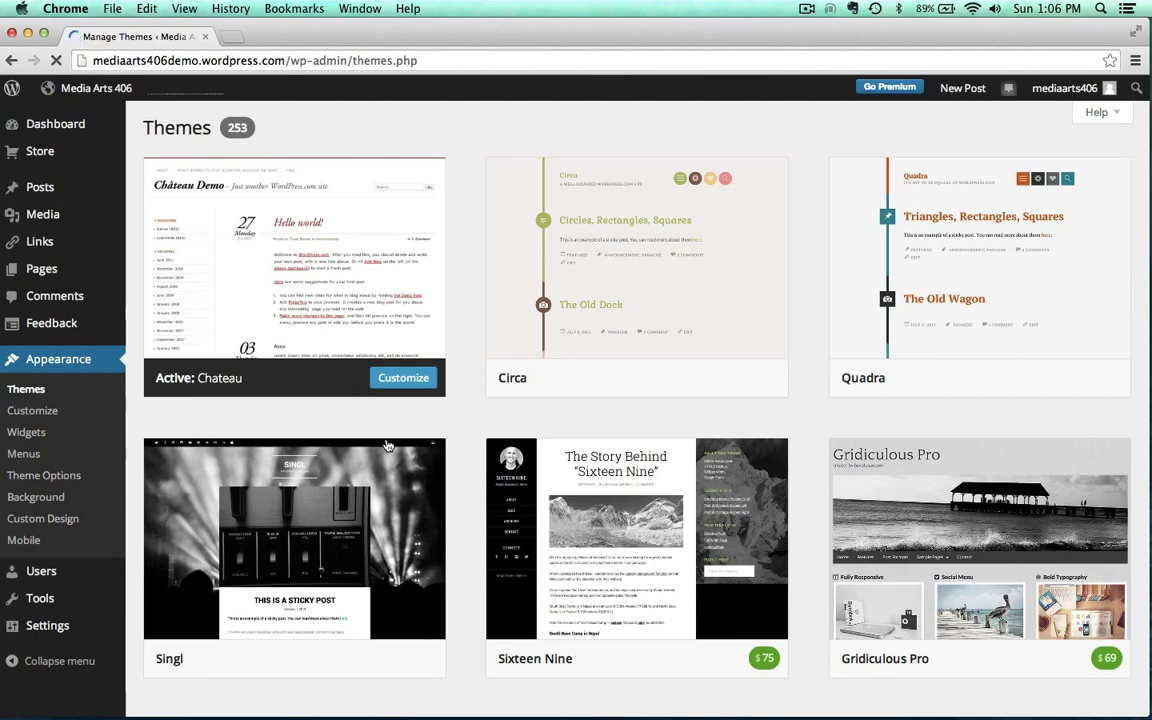
pyautogui.moveTo(301, 420)
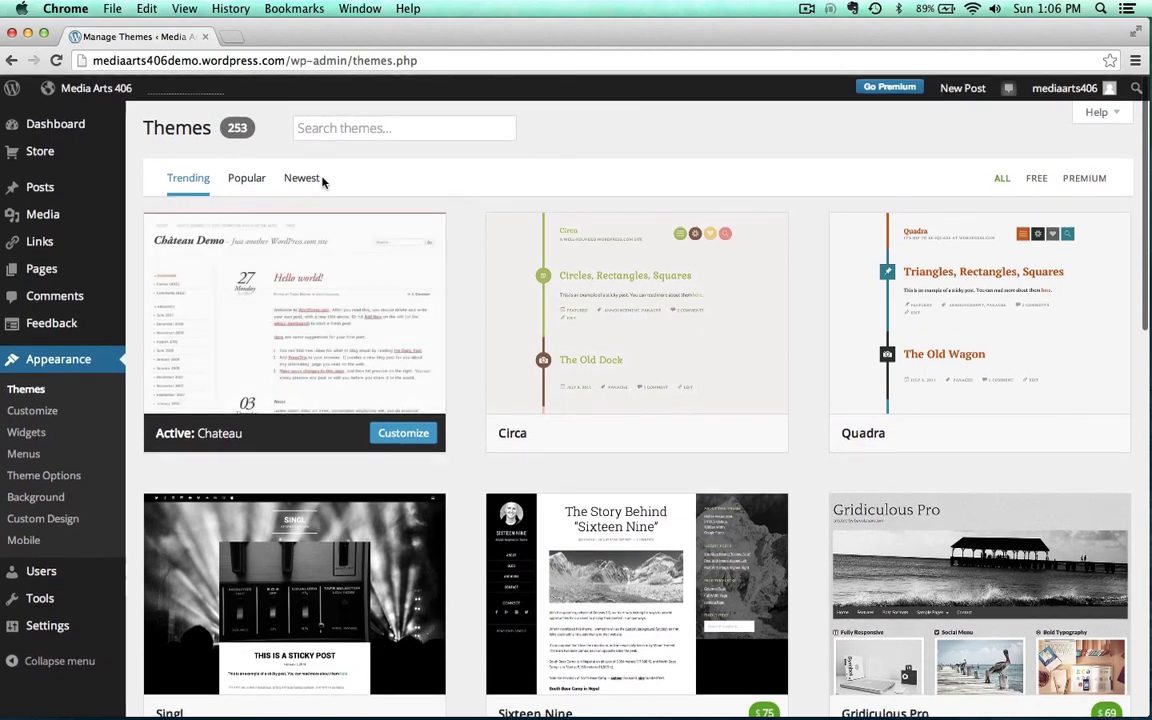
pyautogui.click(330, 127)
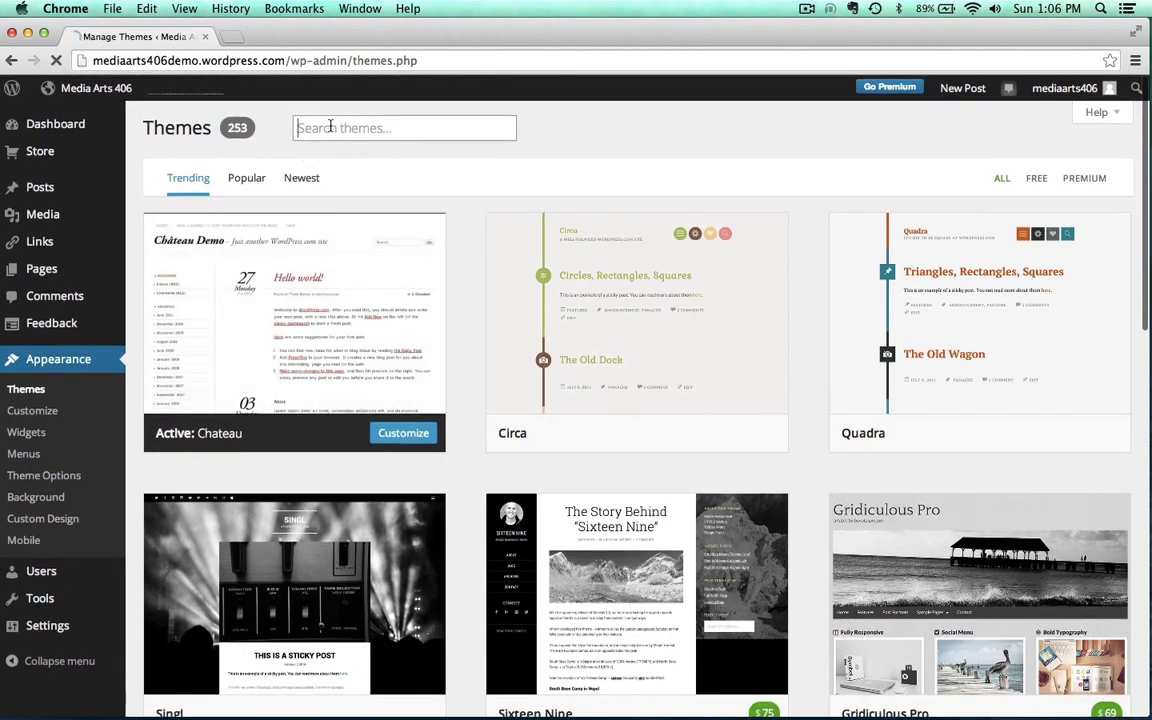
pyautogui.write('t')
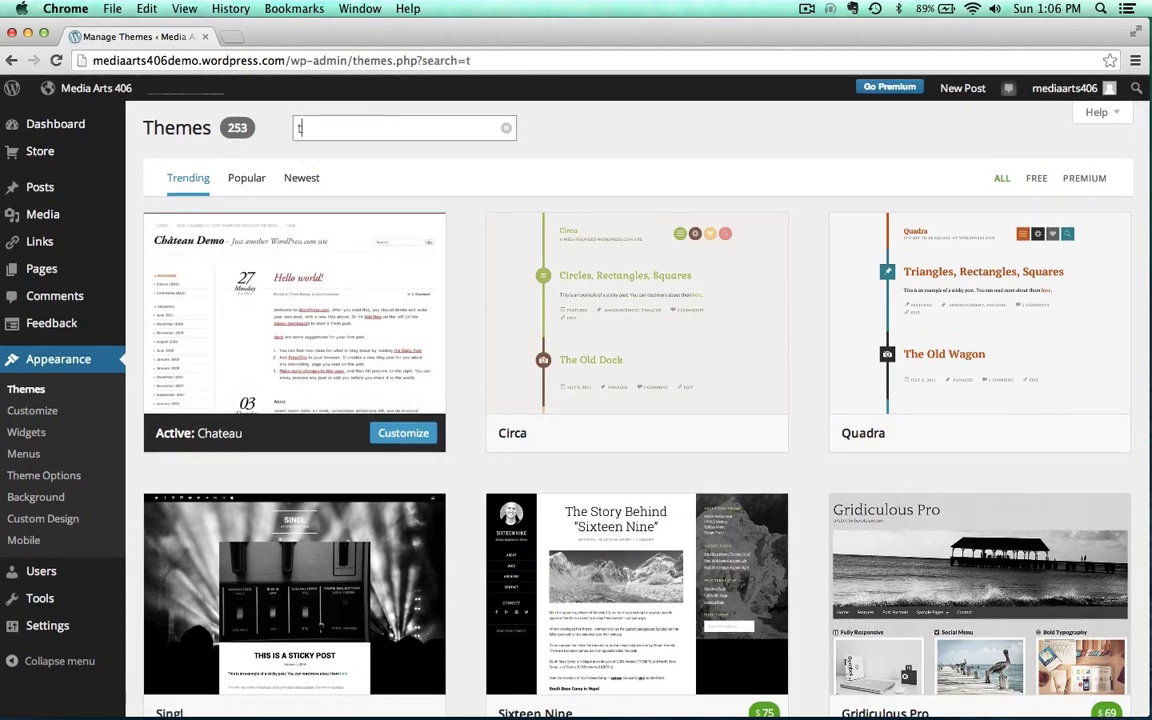
pyautogui.write('wentyf')
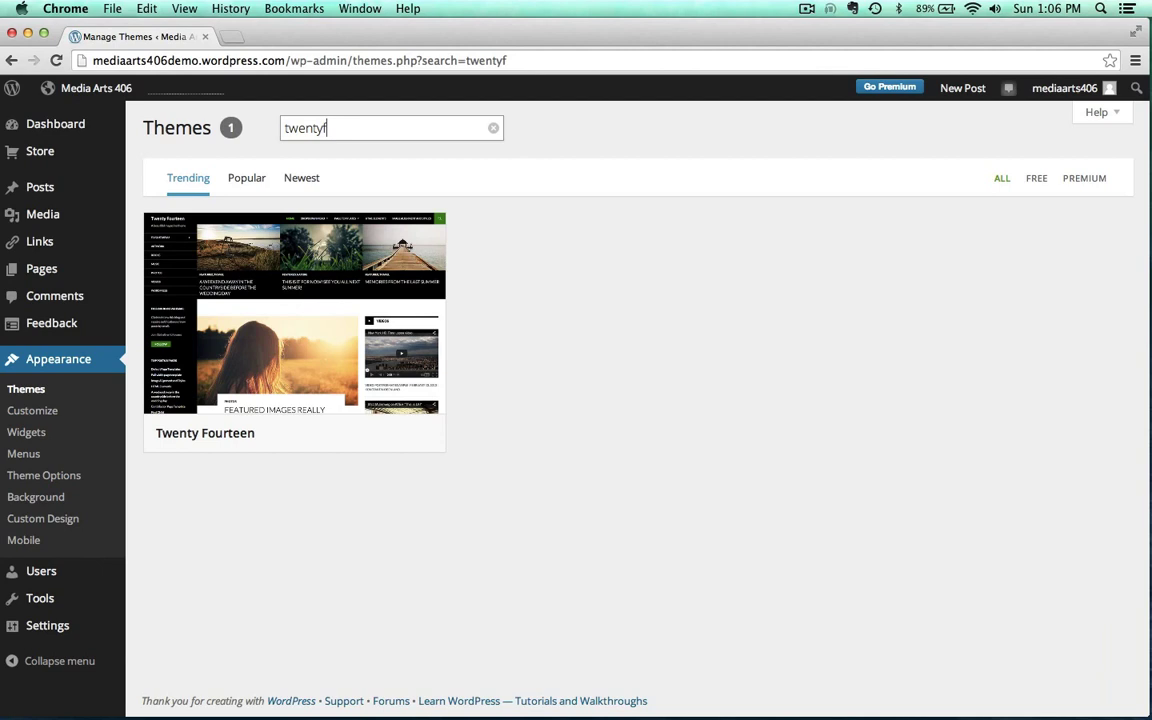
pyautogui.moveTo(283, 297)
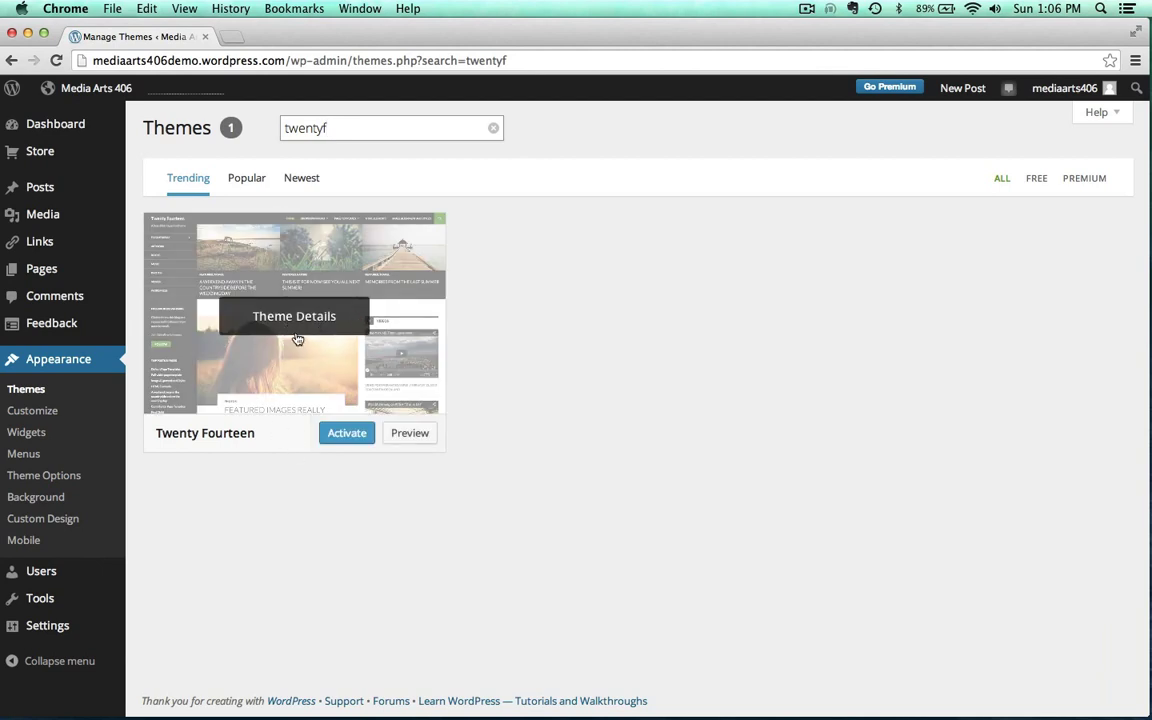
pyautogui.click(342, 435)
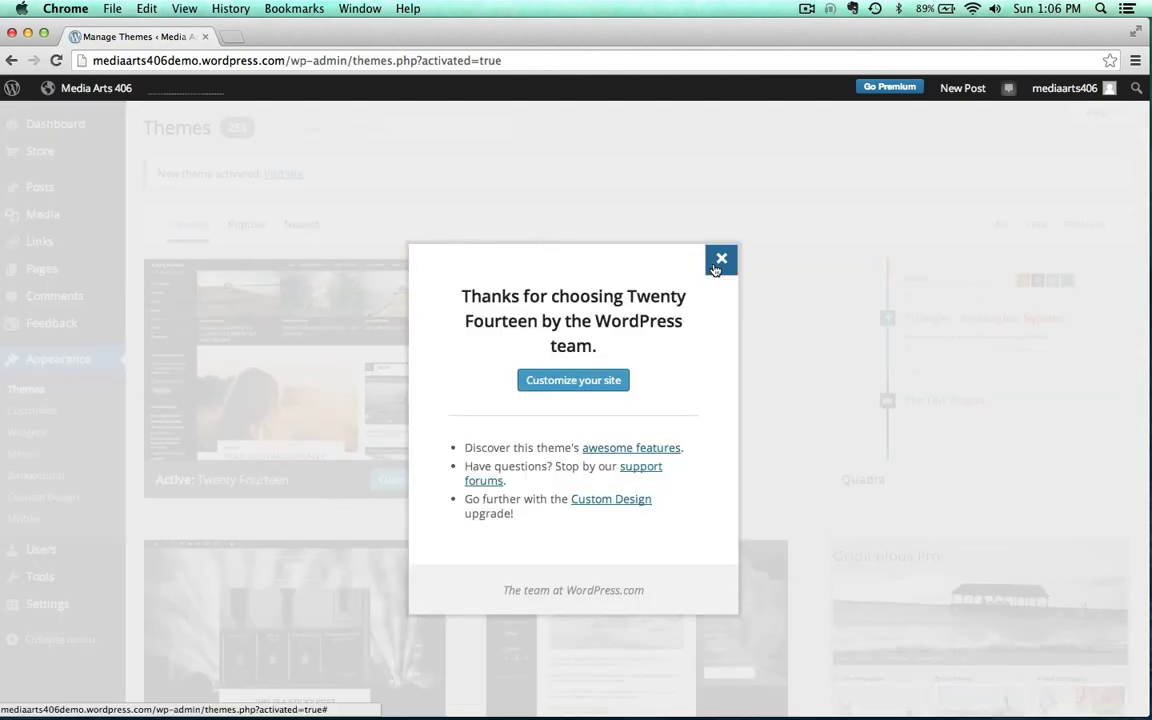
# Preview the site in Twenty Fourteen, then trash the default About page from the Pages list
pyautogui.click(719, 262)
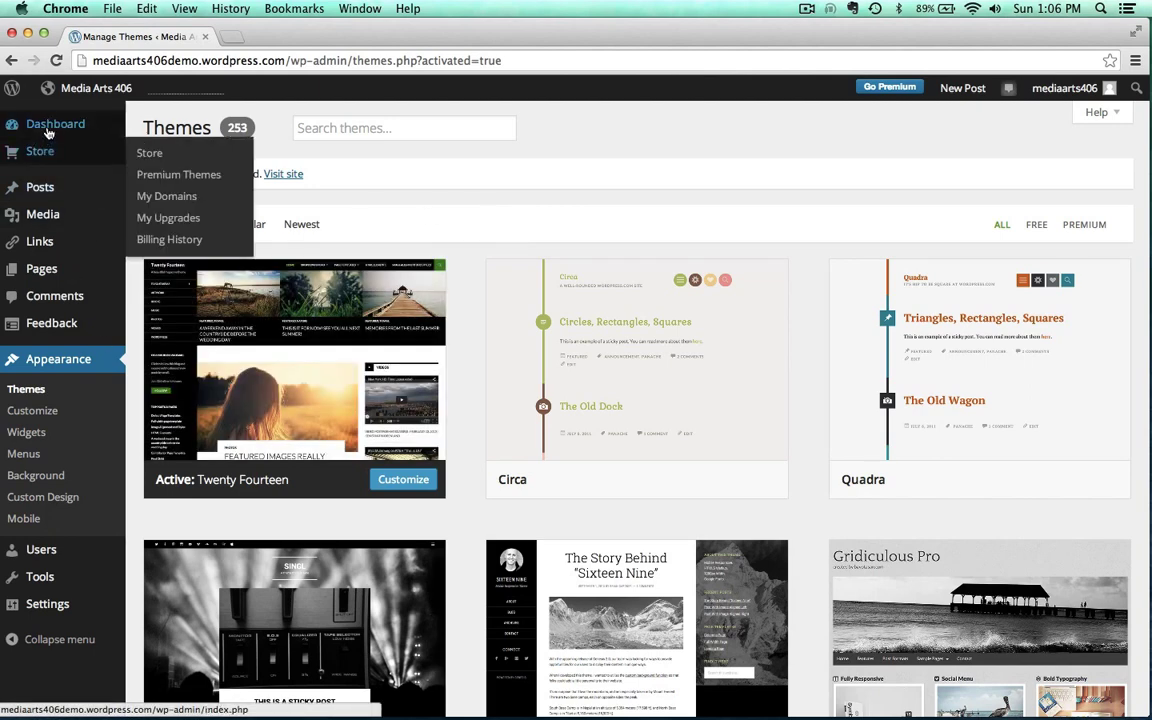
pyautogui.click(85, 89)
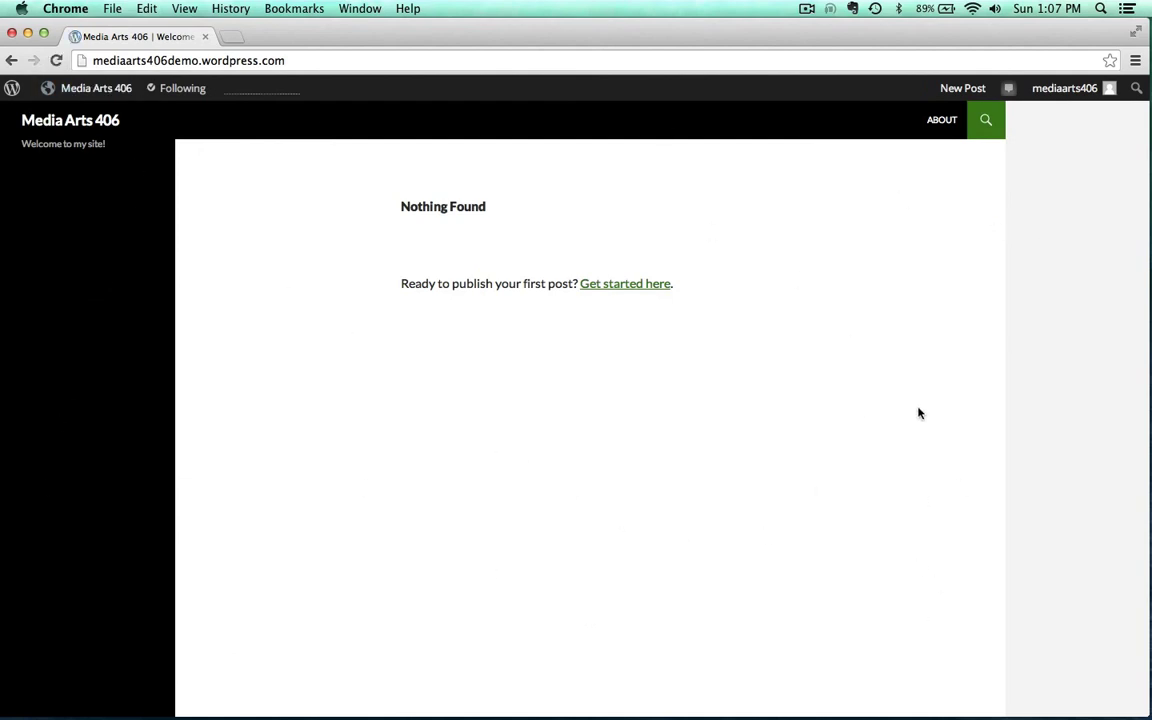
pyautogui.moveTo(90, 88)
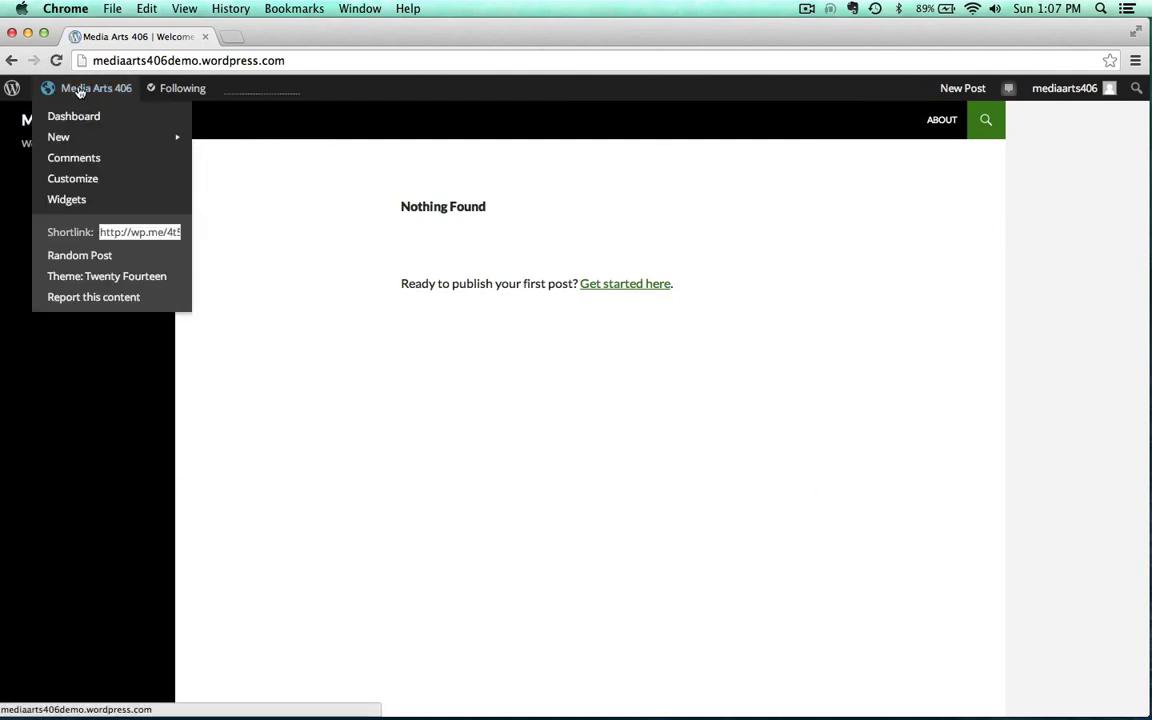
pyautogui.click(71, 118)
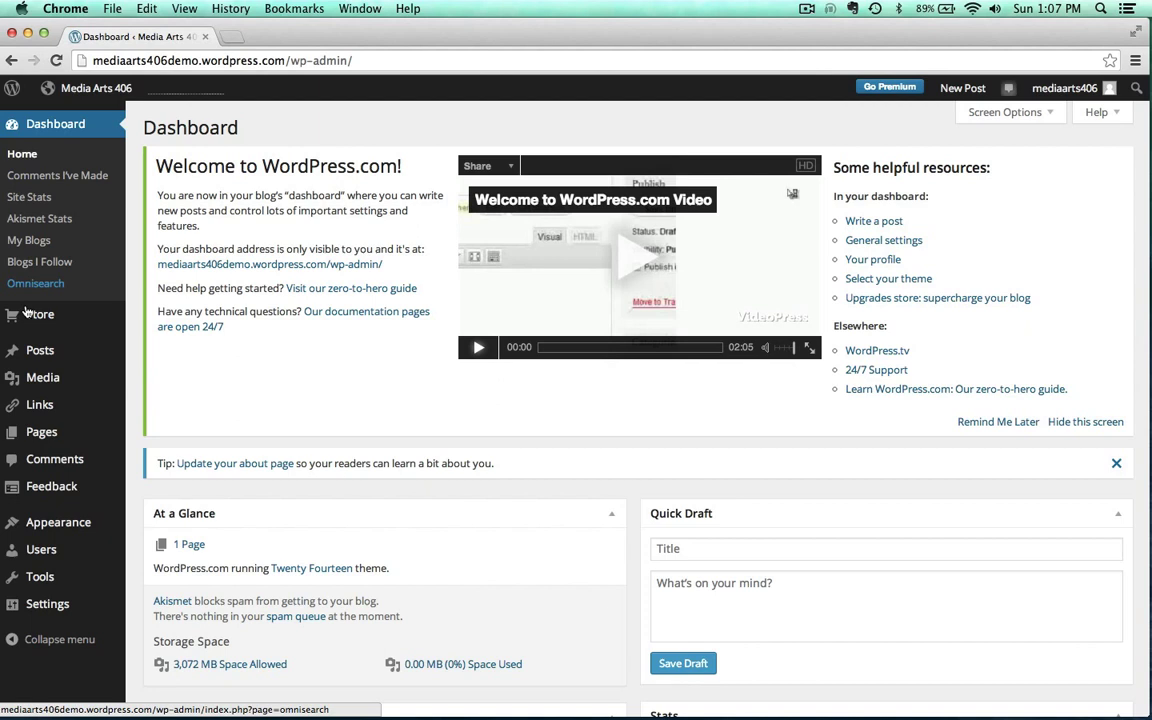
pyautogui.click(29, 432)
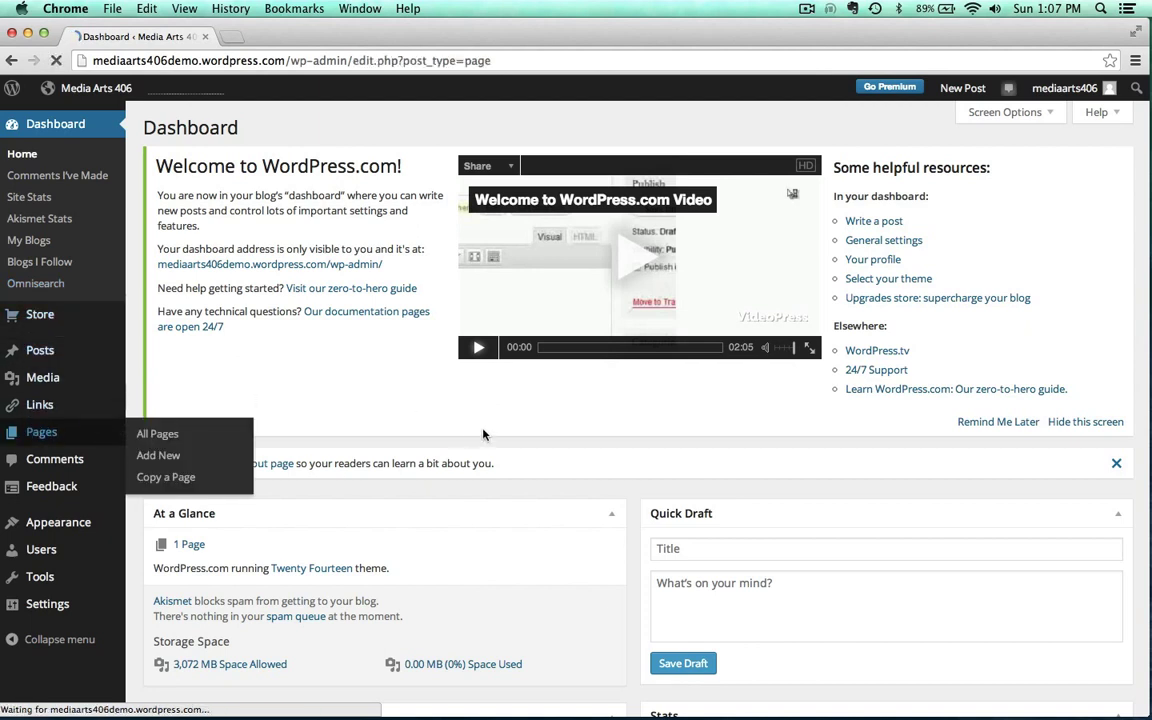
pyautogui.moveTo(190, 262)
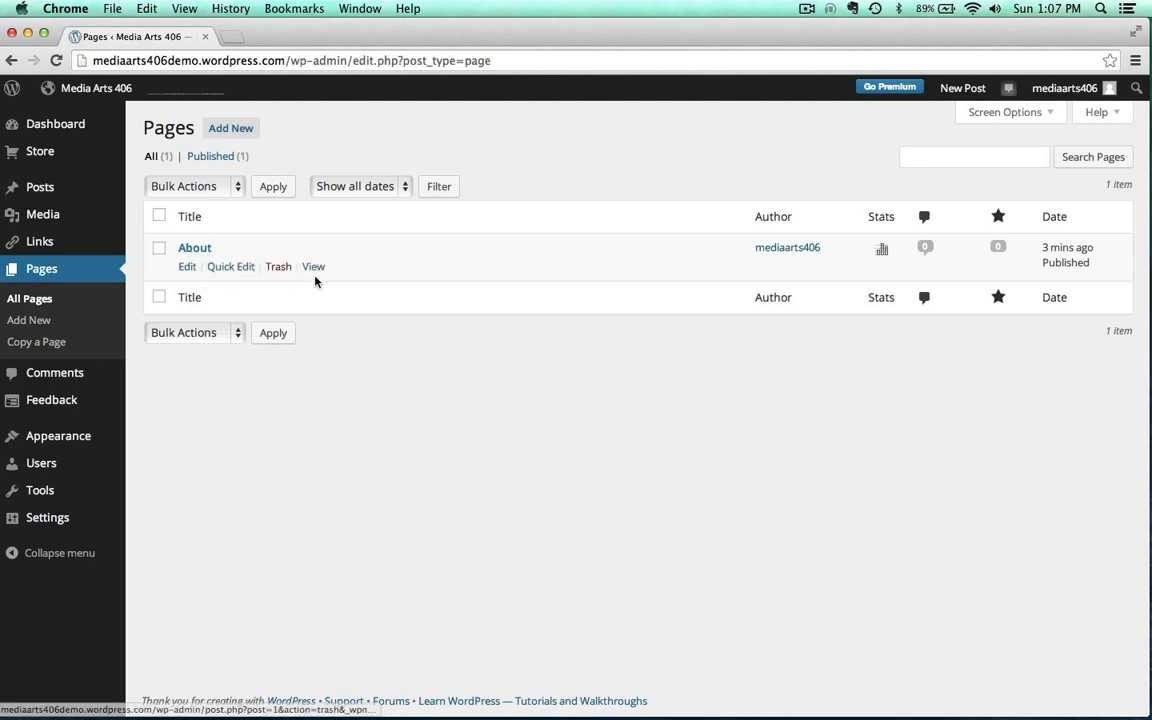
pyautogui.click(275, 268)
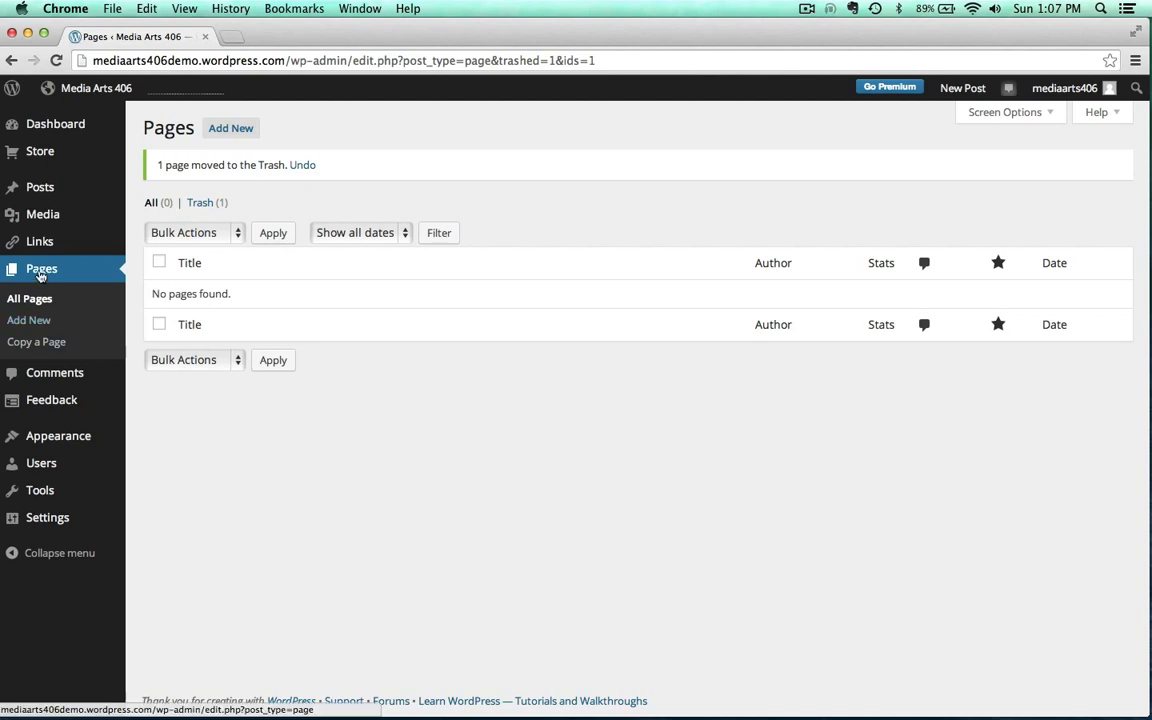
# Add a new page titled 'Introduction' with the body text 'Here is some'
pyautogui.click(24, 321)
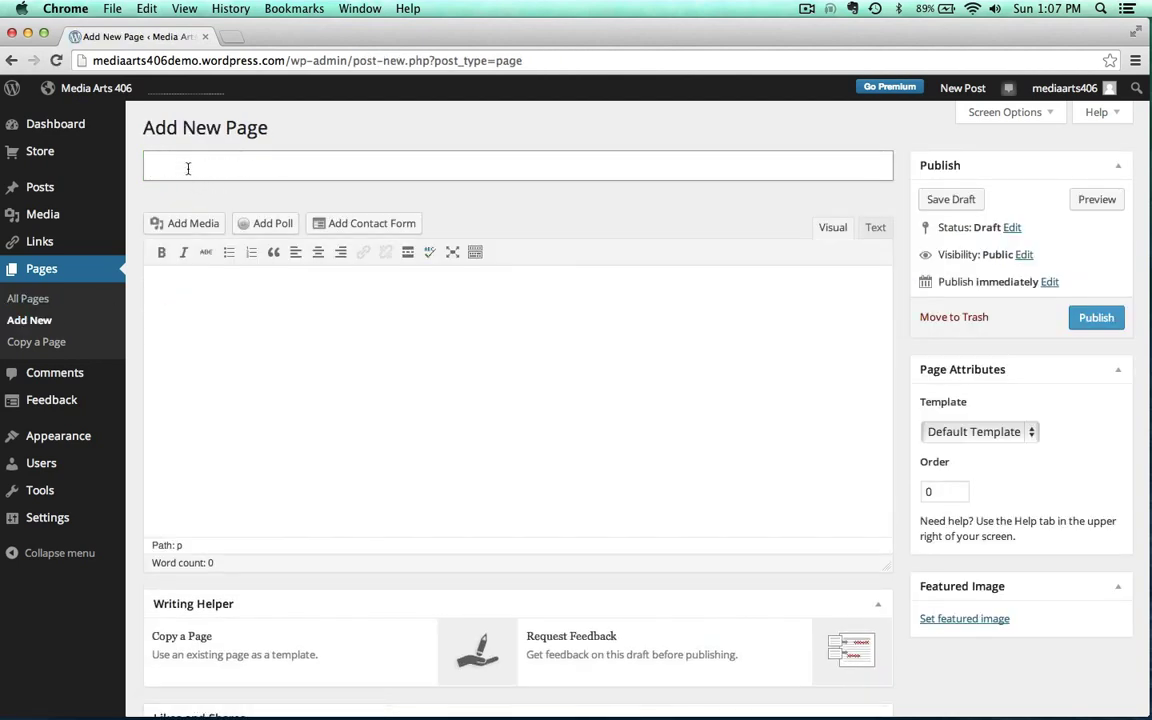
pyautogui.write('Introduction')
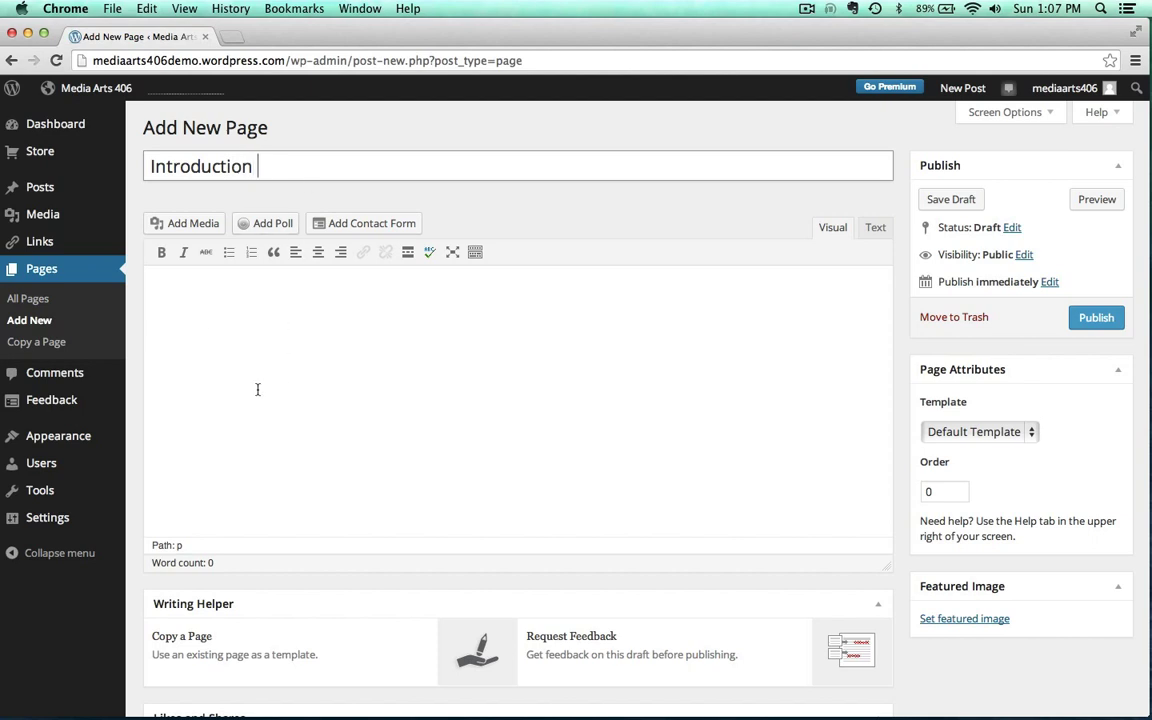
pyautogui.click(213, 378)
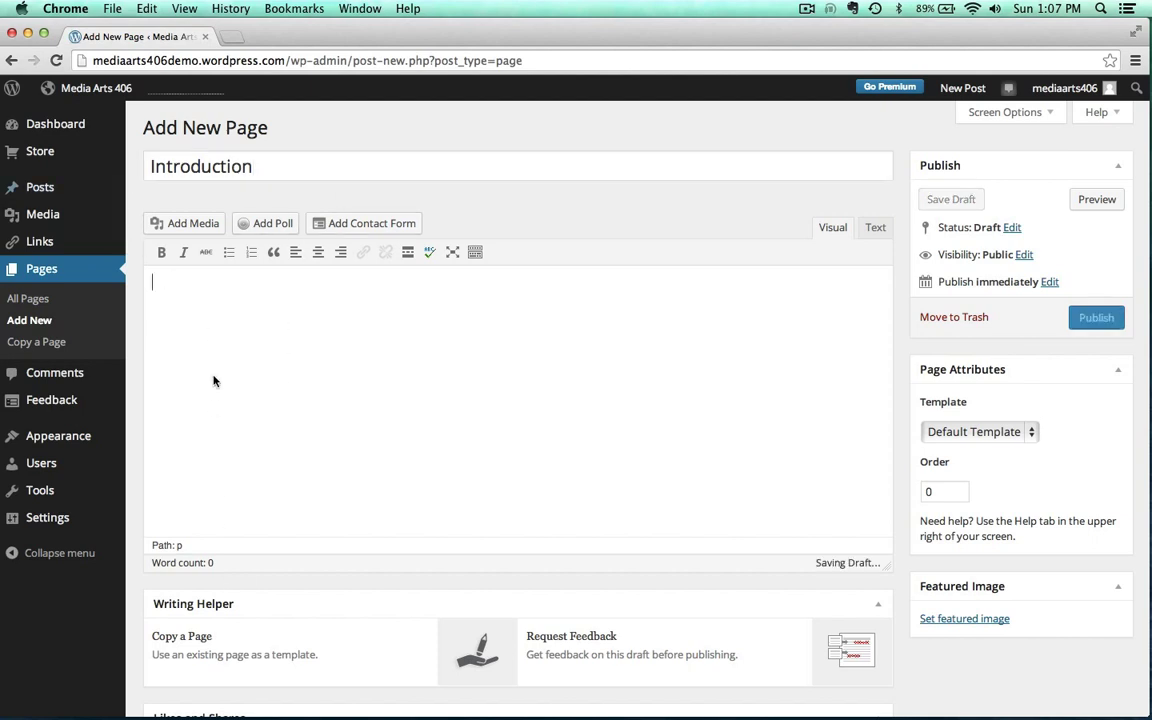
pyautogui.write('Here is some text')
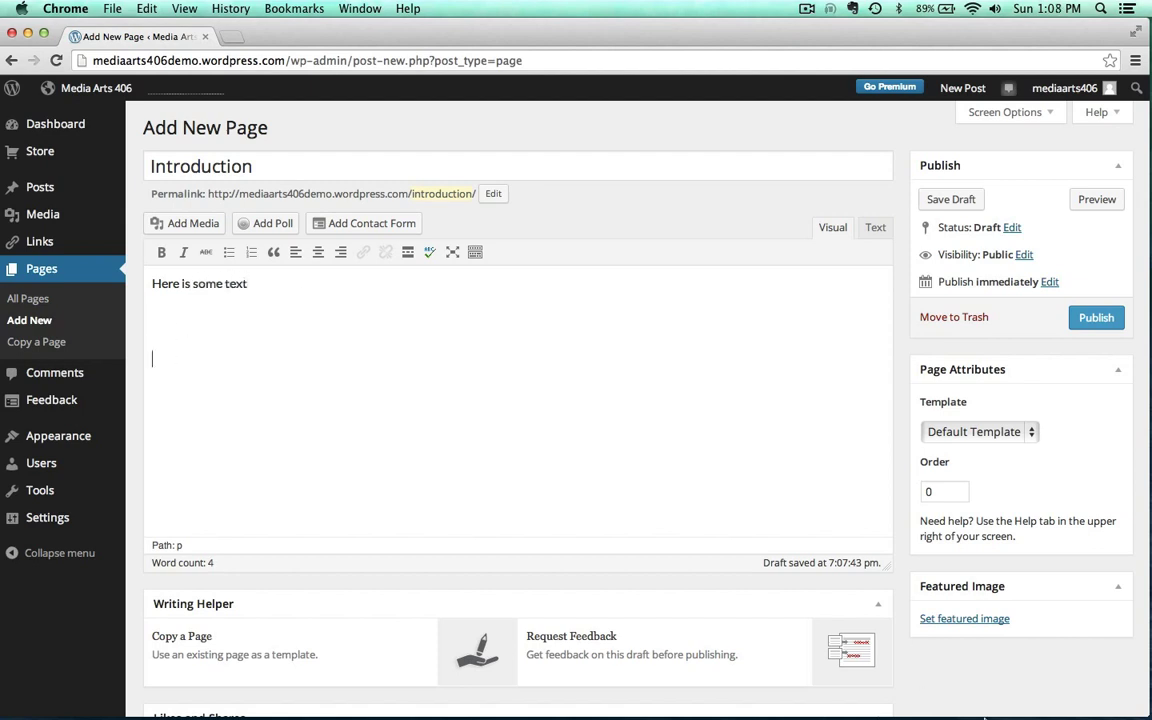
# Copy the YouTube video's web address from the YouTube window
pyautogui.moveTo(985, 716)
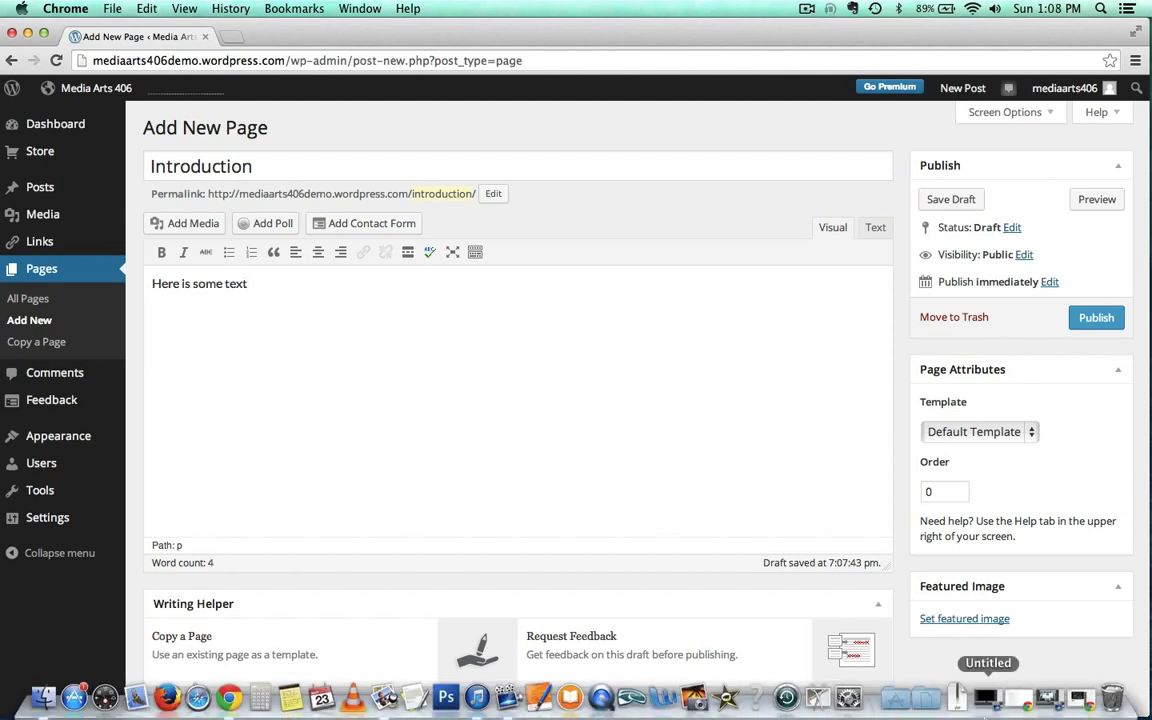
pyautogui.click(1080, 700)
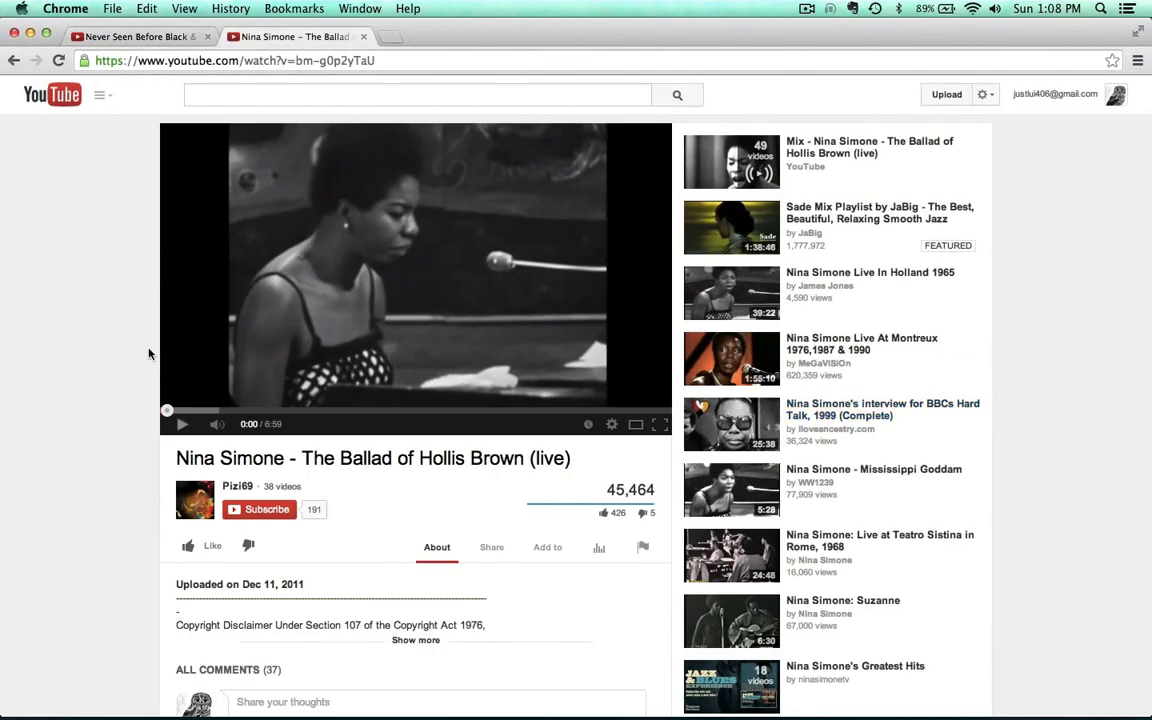
pyautogui.click(394, 61)
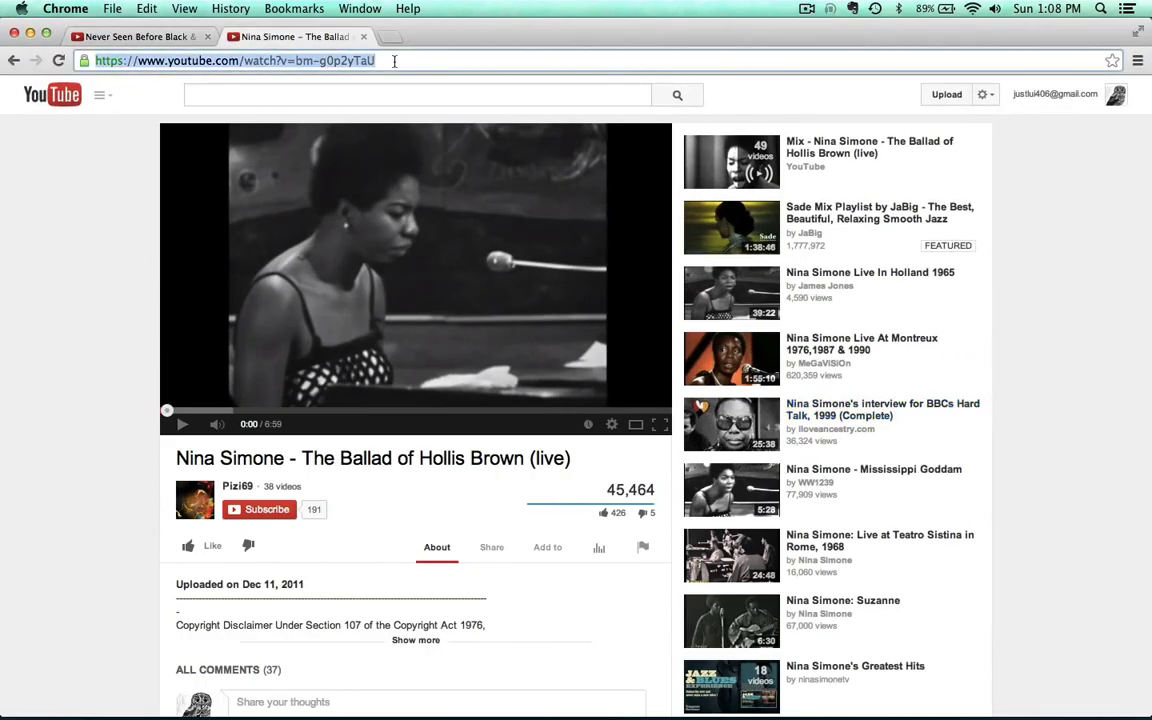
pyautogui.press('super+c')
# Paste the copied YouTube address on the line below the text and publish Introduction
pyautogui.click(30, 33)
pyautogui.click(171, 353)
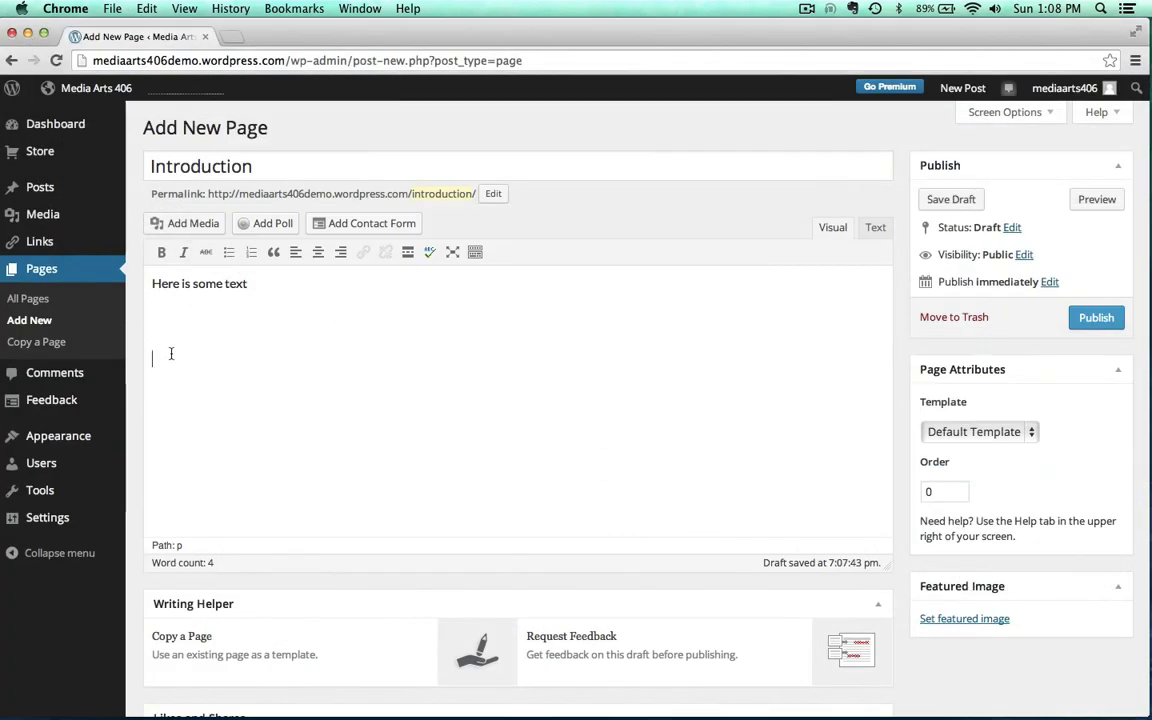
pyautogui.press('super+v')
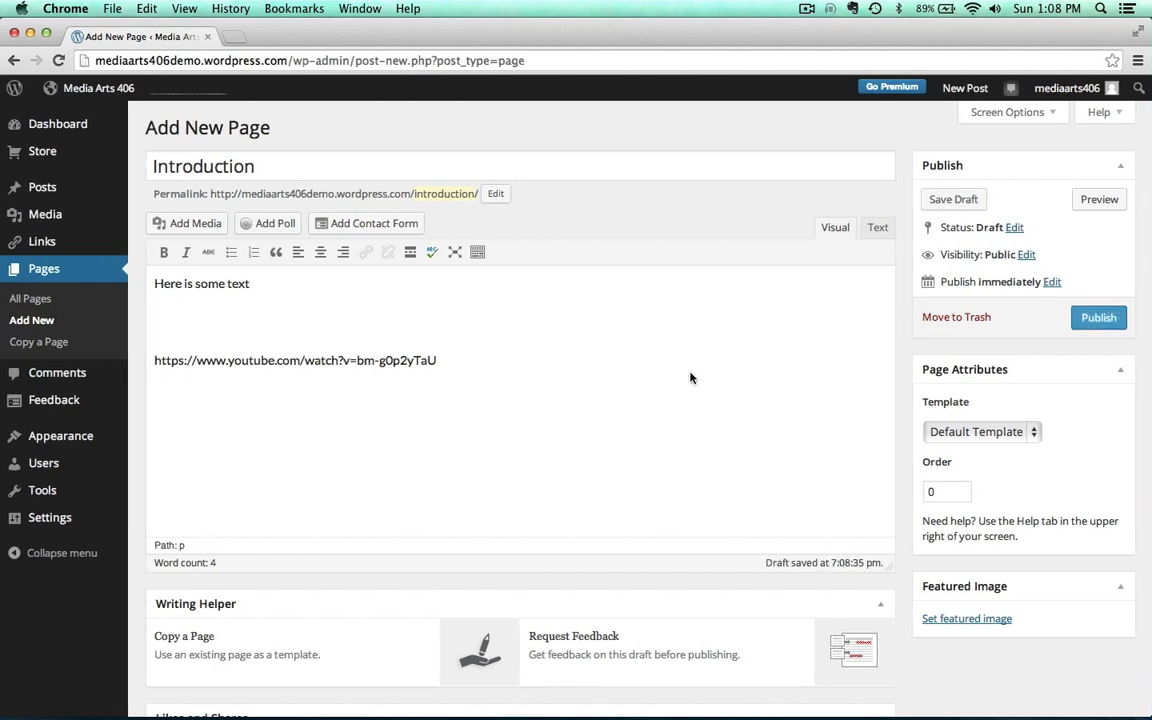
pyautogui.click(1096, 317)
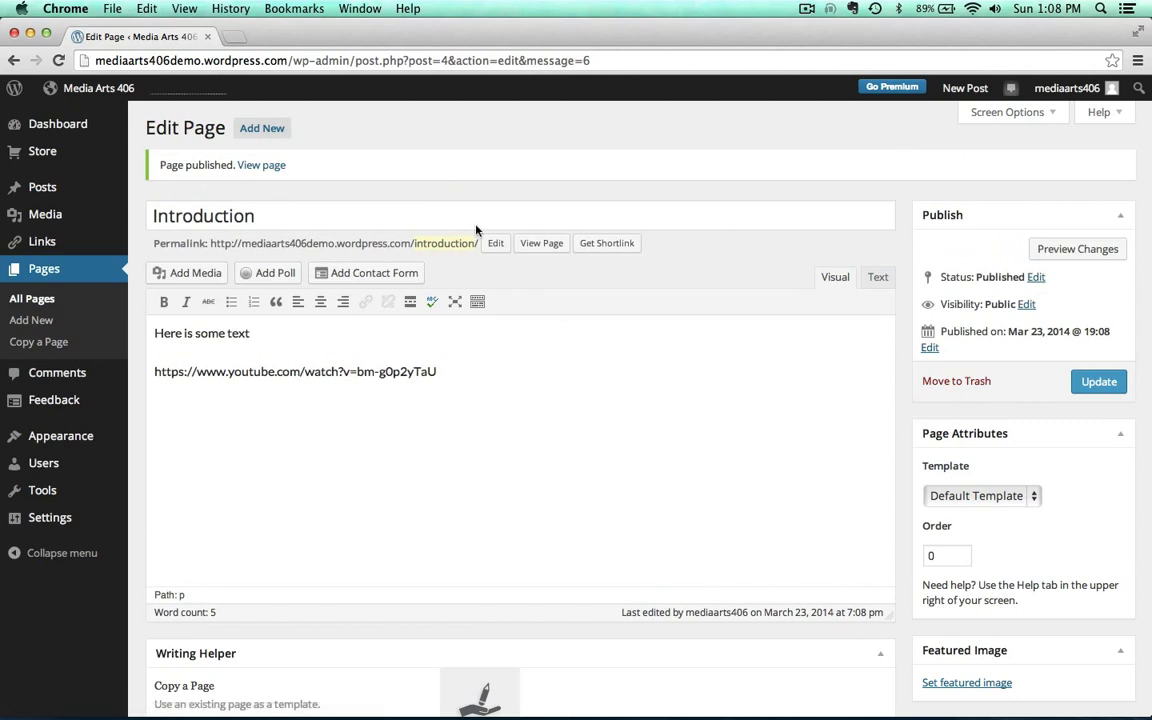
# View the published Introduction page from the 'Page published' notice
pyautogui.click(255, 165)
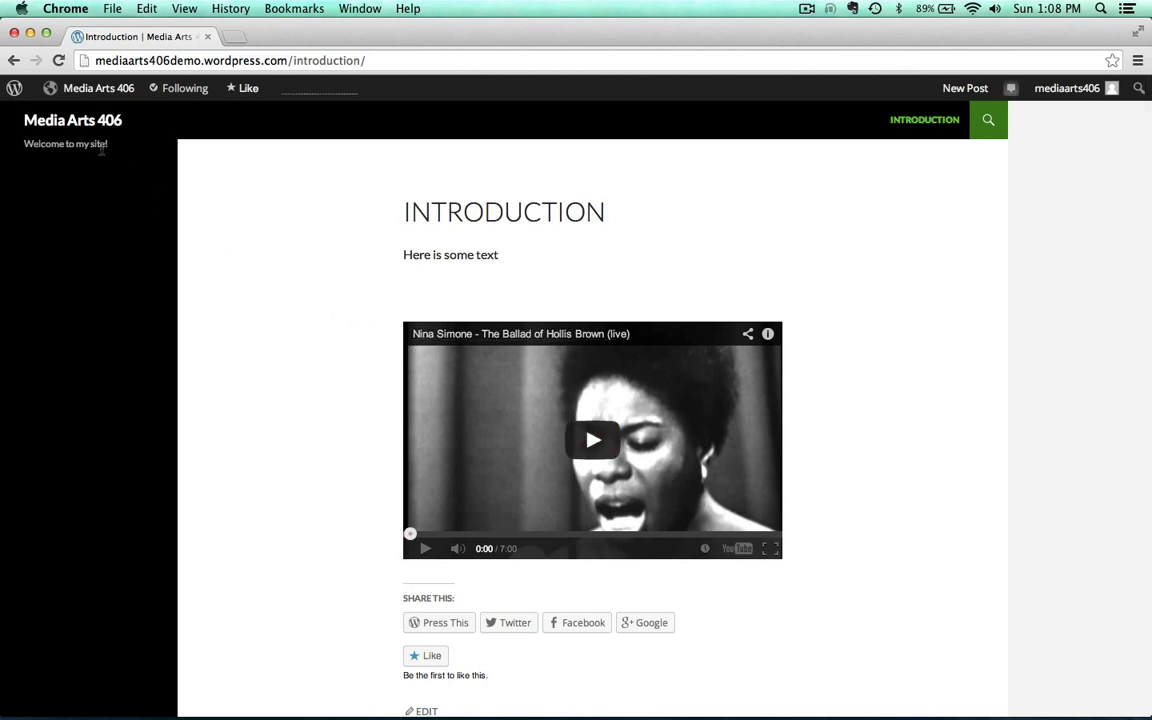
# Open Introduction for editing from the dashboard's Pages list
pyautogui.moveTo(88, 88)
pyautogui.click(74, 116)
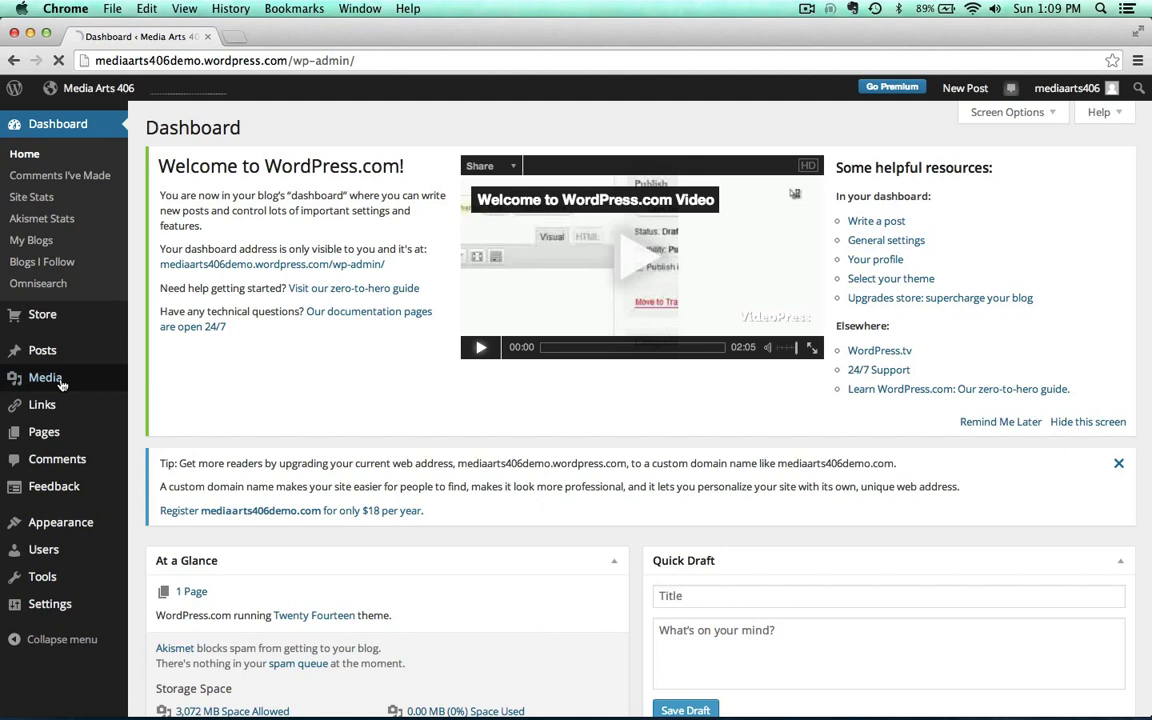
pyautogui.click(43, 433)
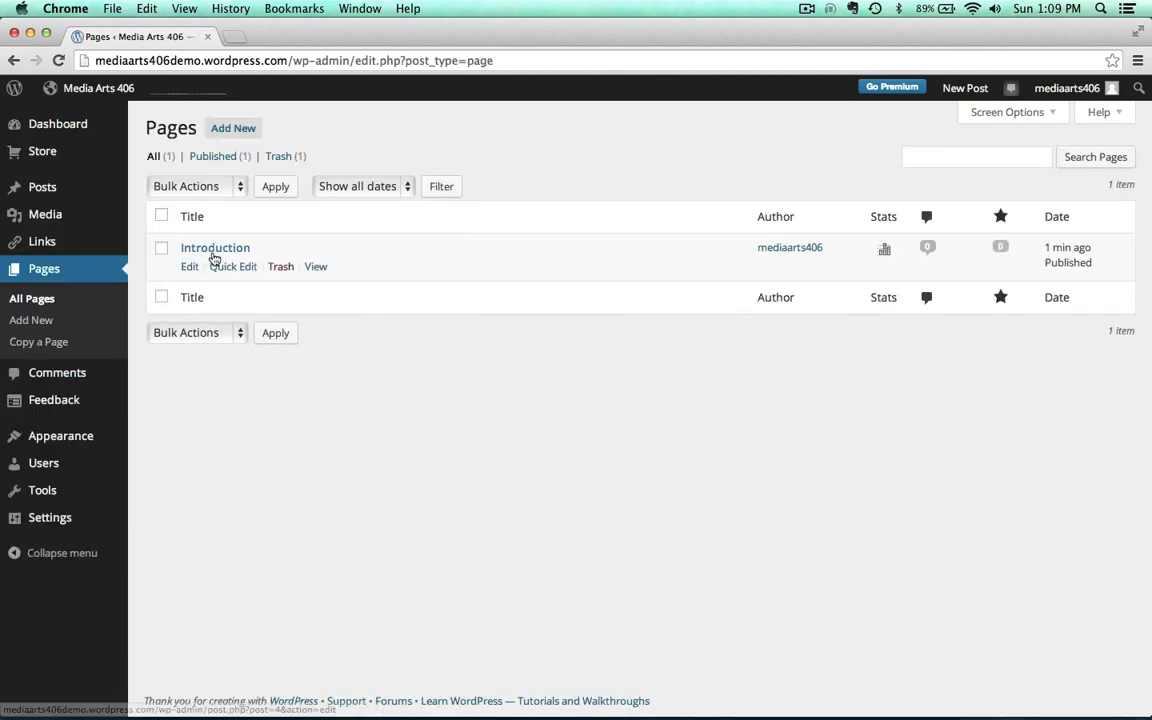
pyautogui.click(203, 251)
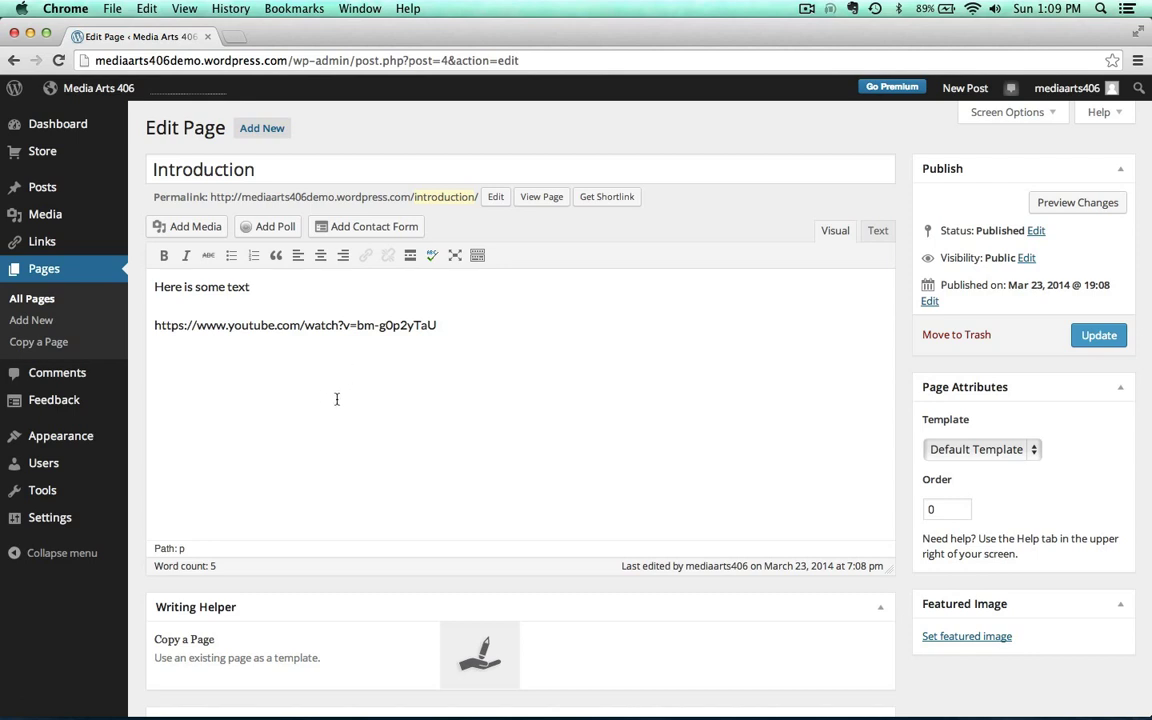
# Get the iframe embed code for the Nina Simone 'The Ballad of Hollis Brown' YouTube video
pyautogui.moveTo(985, 705)
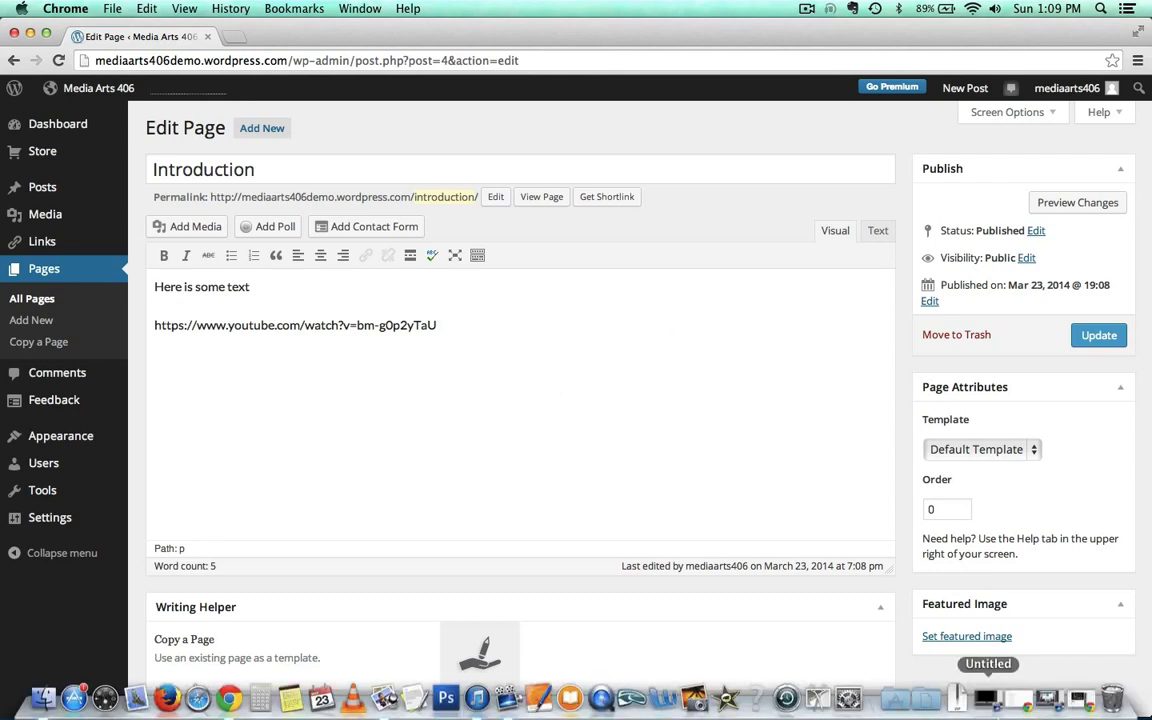
pyautogui.click(1081, 701)
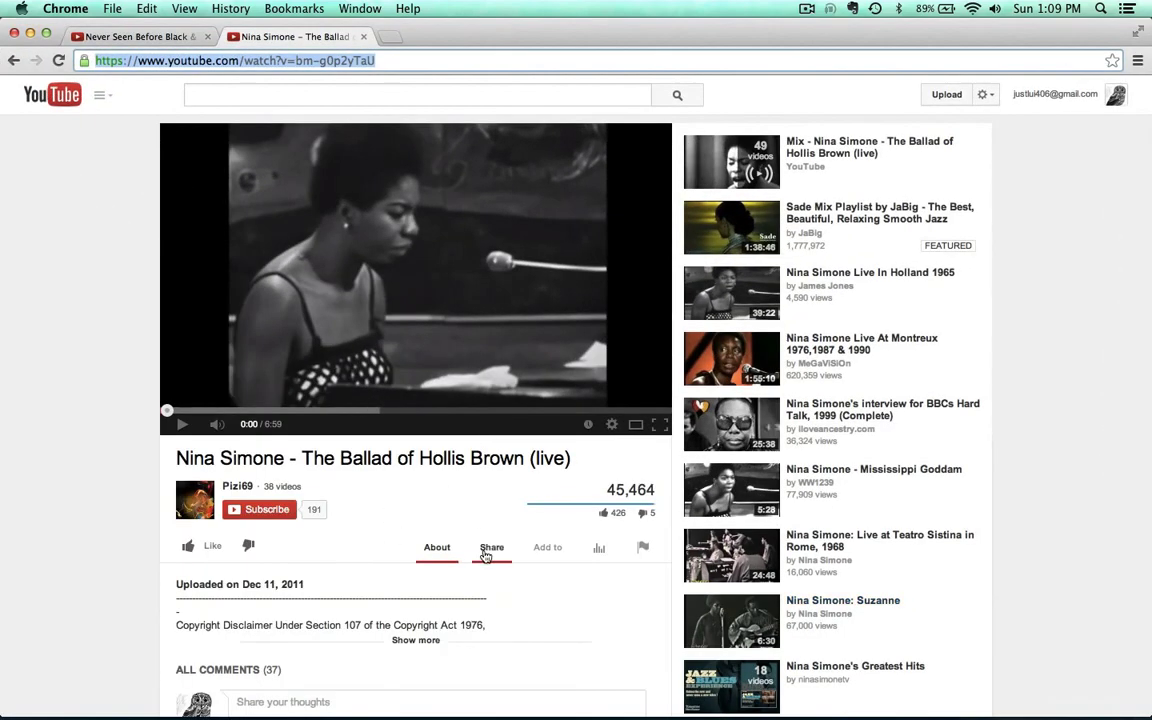
pyautogui.click(488, 548)
pyautogui.scroll(-3, 108, 511)
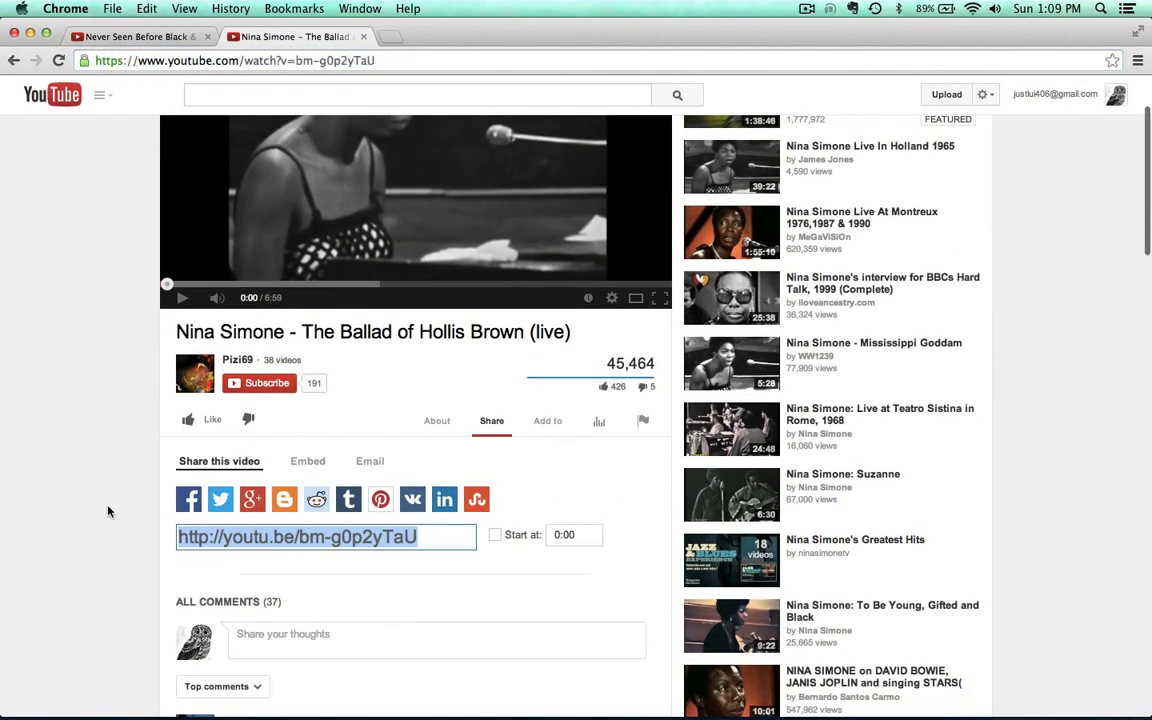
pyautogui.click(310, 463)
pyautogui.press('super+c')
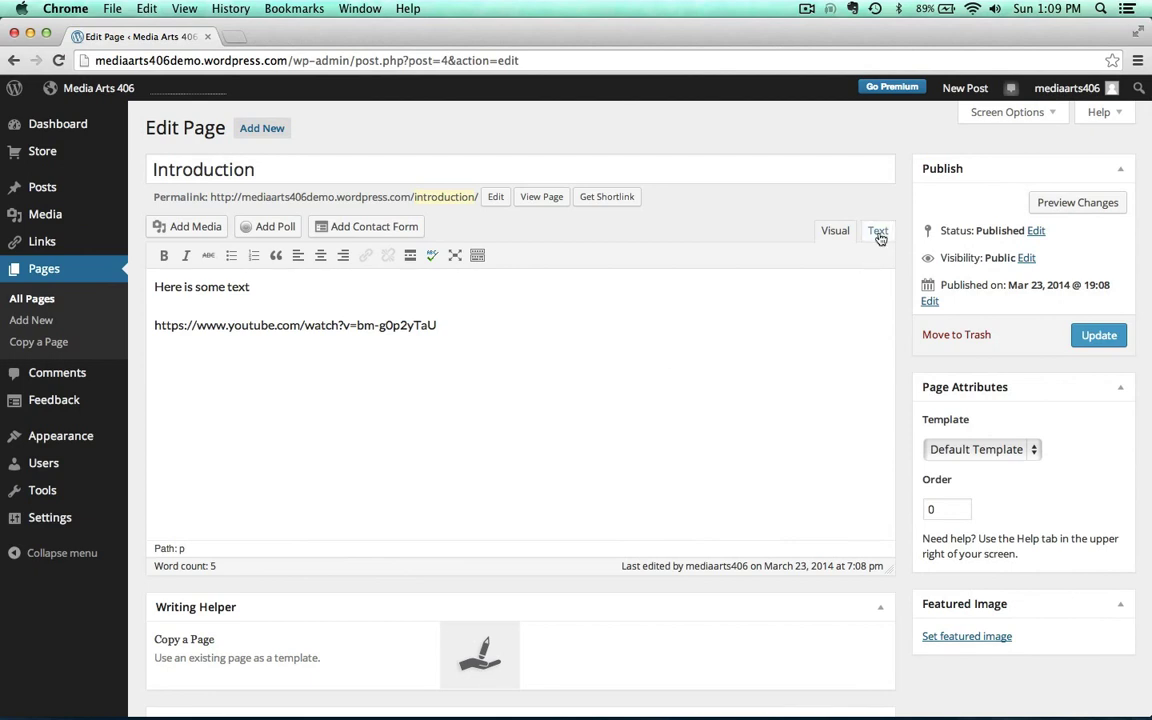
# In the Text view, paste the YouTube iframe code on a new line below the video link and update the page
pyautogui.click(878, 232)
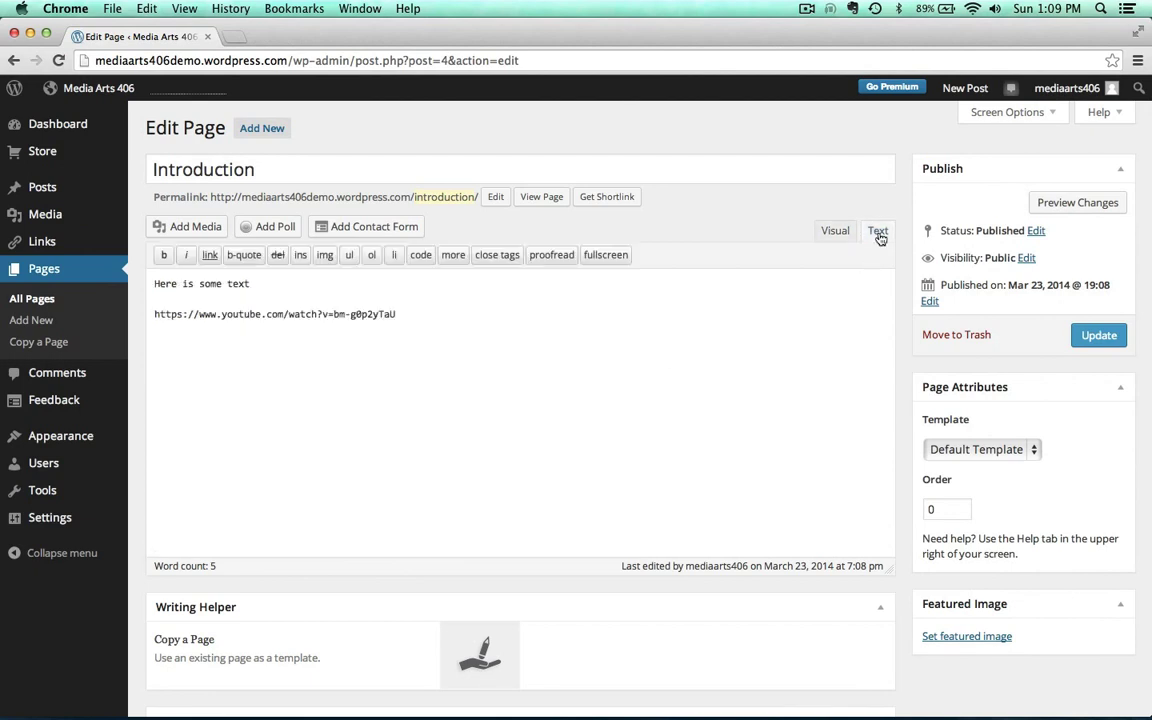
pyautogui.click(835, 231)
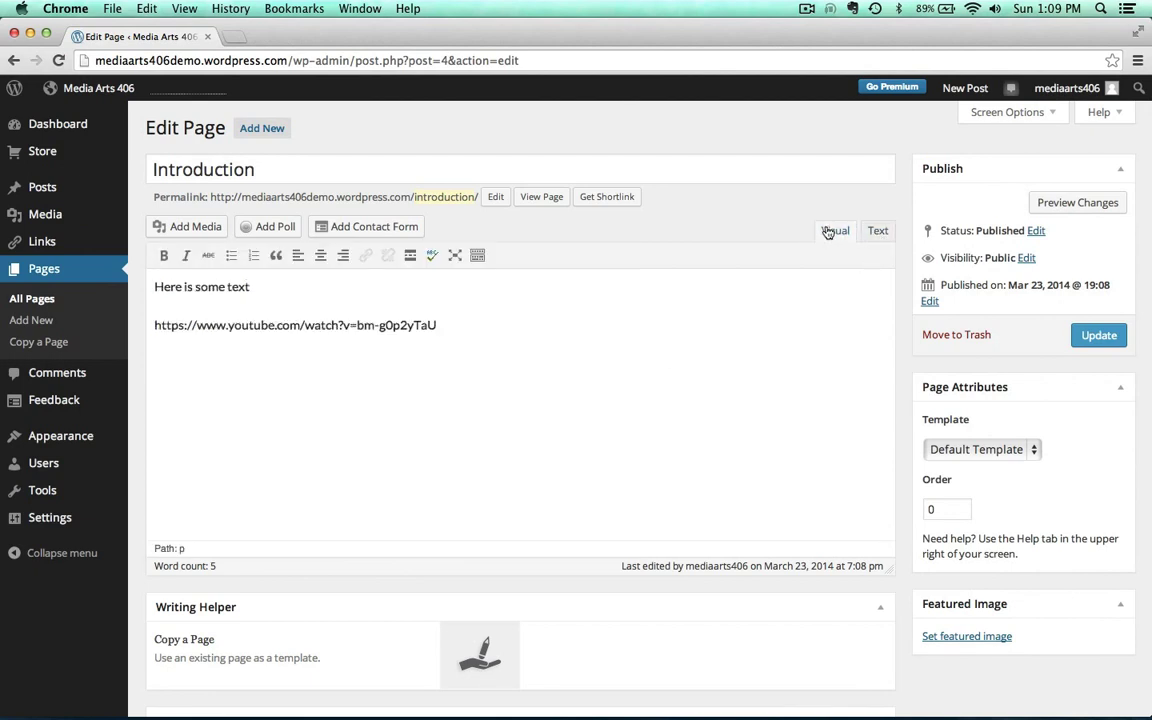
pyautogui.click(877, 233)
pyautogui.click(433, 309)
pyautogui.press('Return')
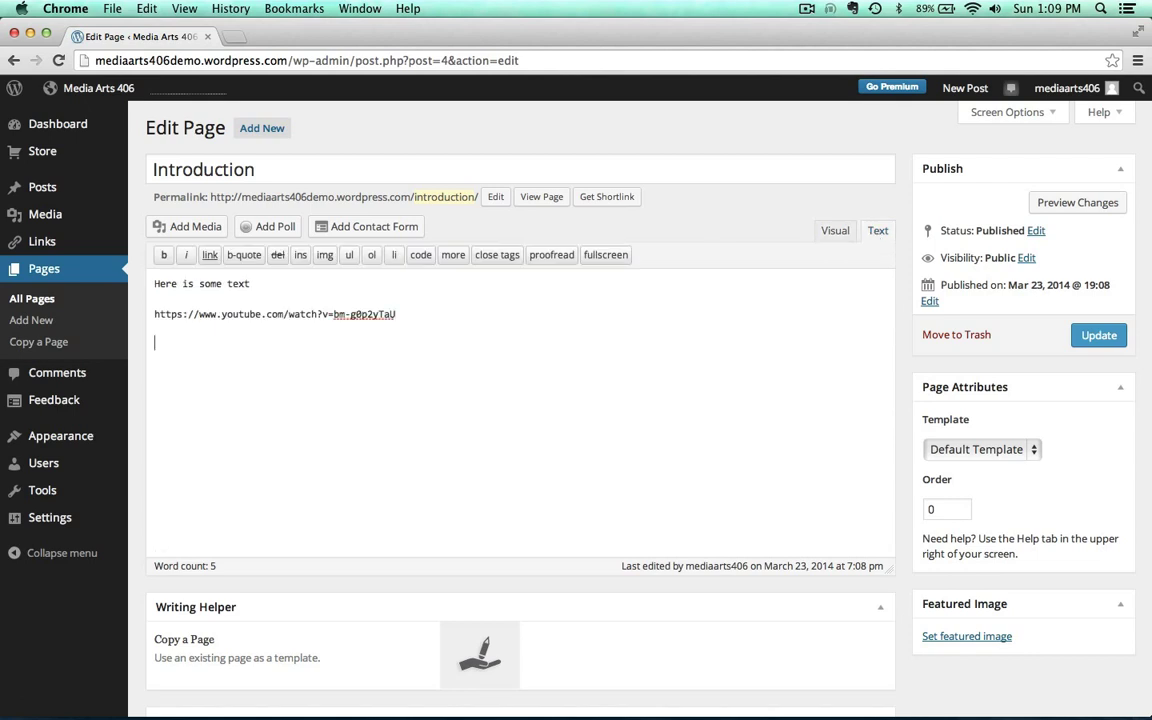
pyautogui.press('super+v')
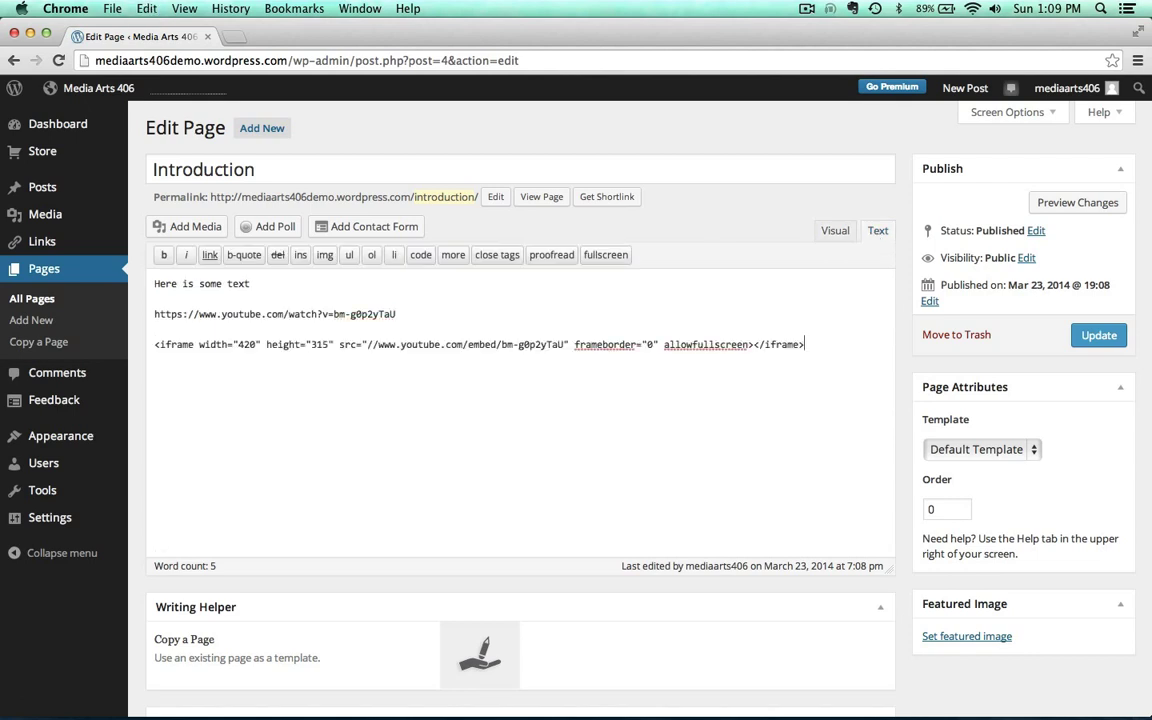
pyautogui.click(1097, 335)
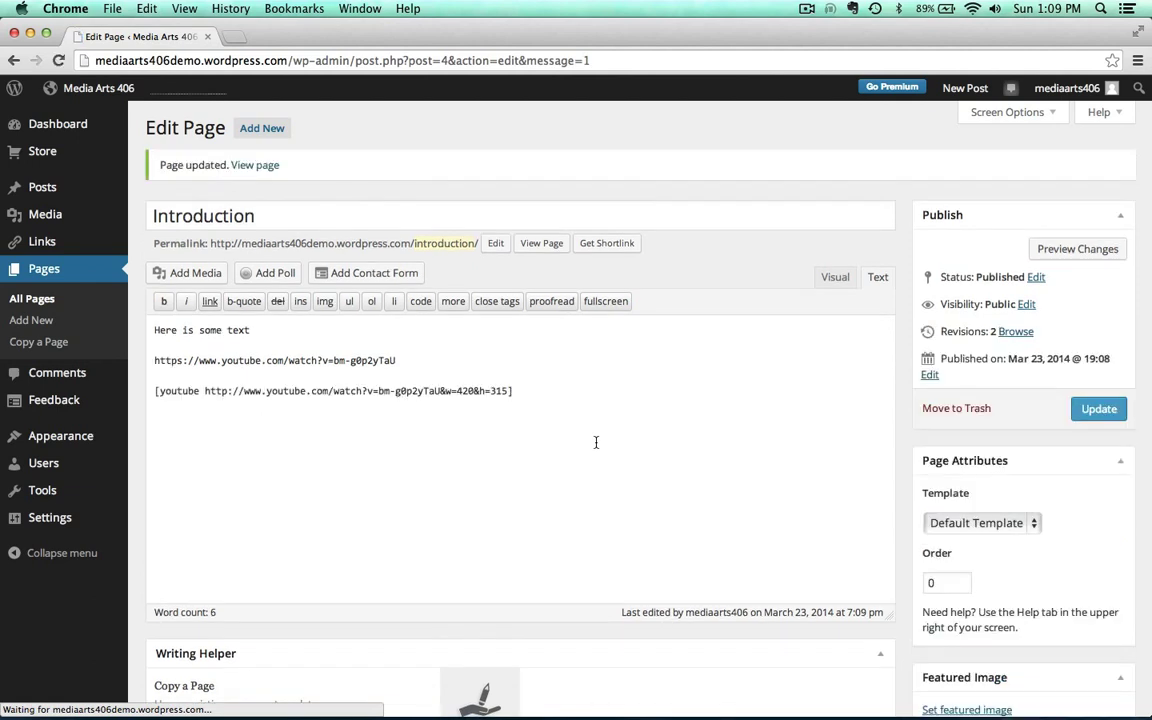
# Check the live Introduction page showing two embedded video players, then go back to the Dashboard
pyautogui.click(256, 165)
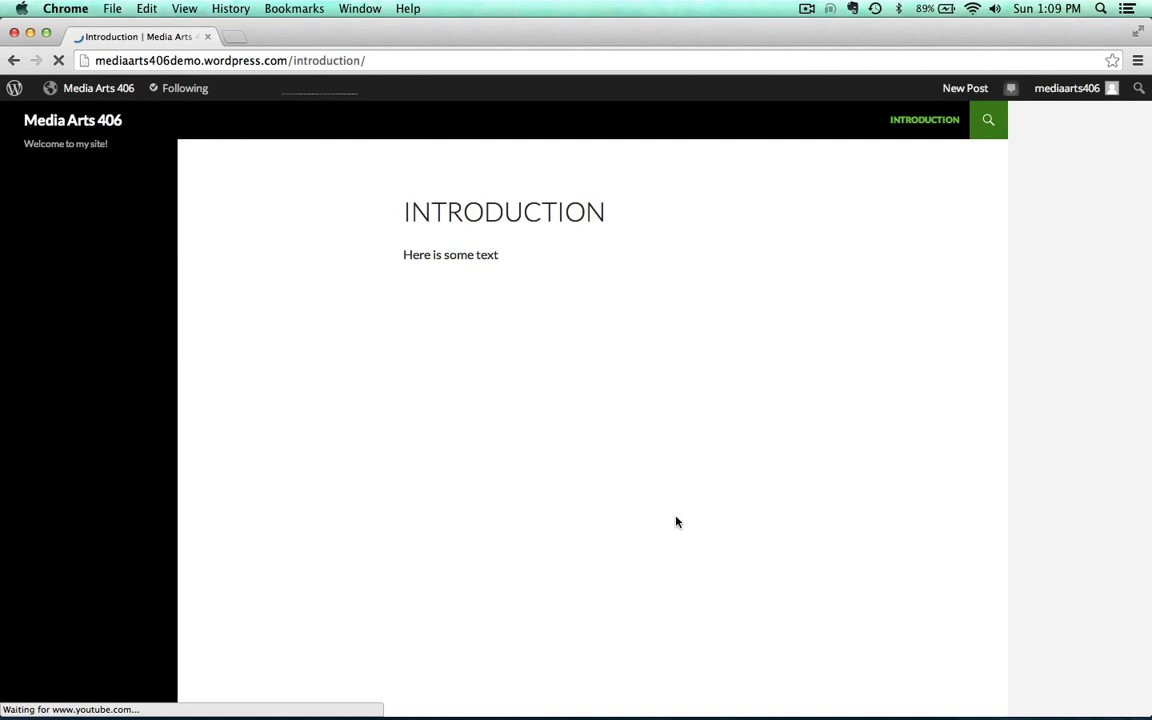
pyautogui.scroll(-4, 244, 411)
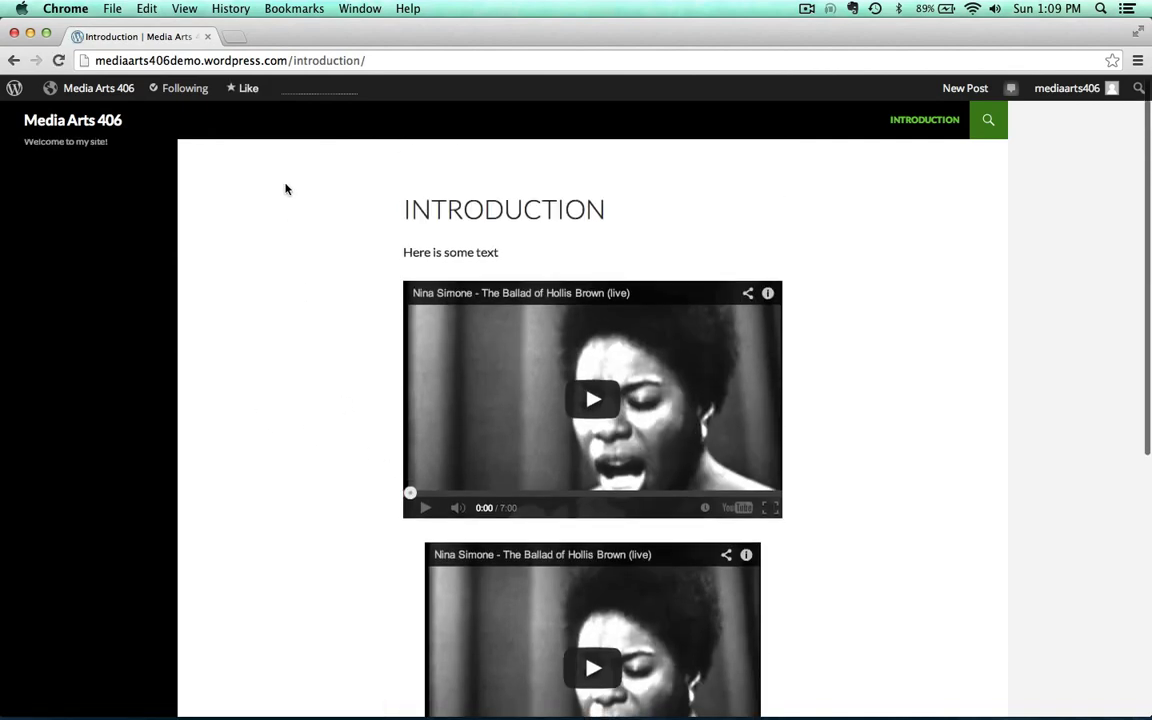
pyautogui.moveTo(96, 88)
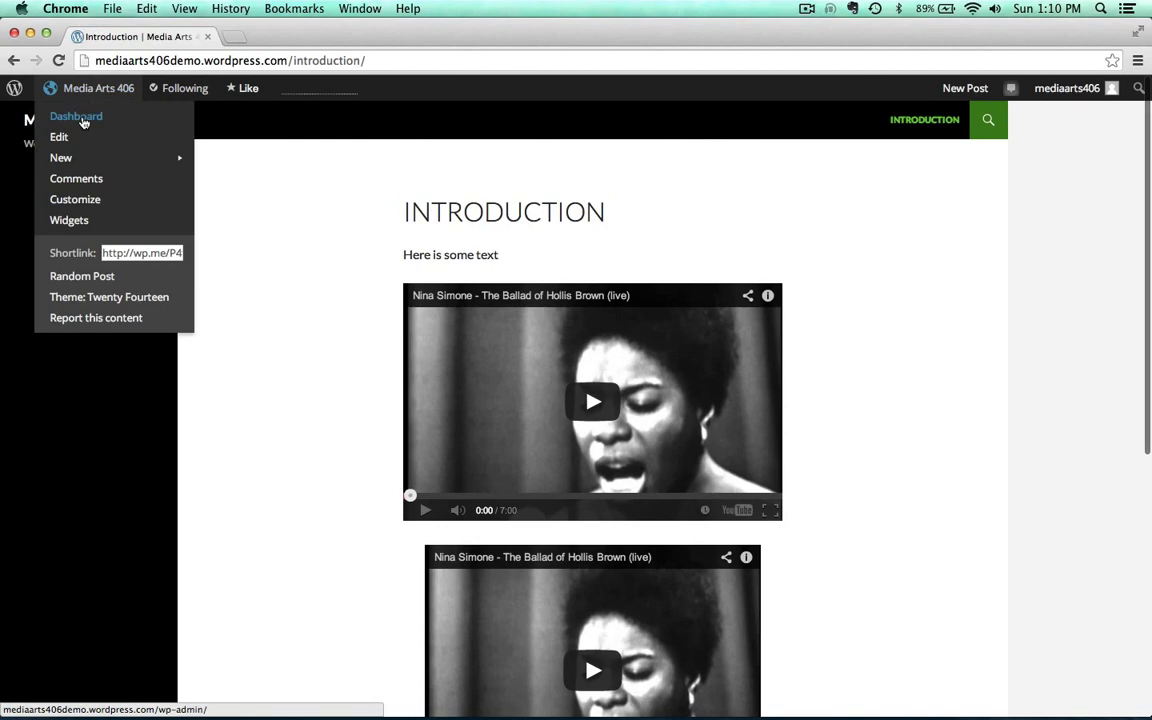
pyautogui.click(84, 121)
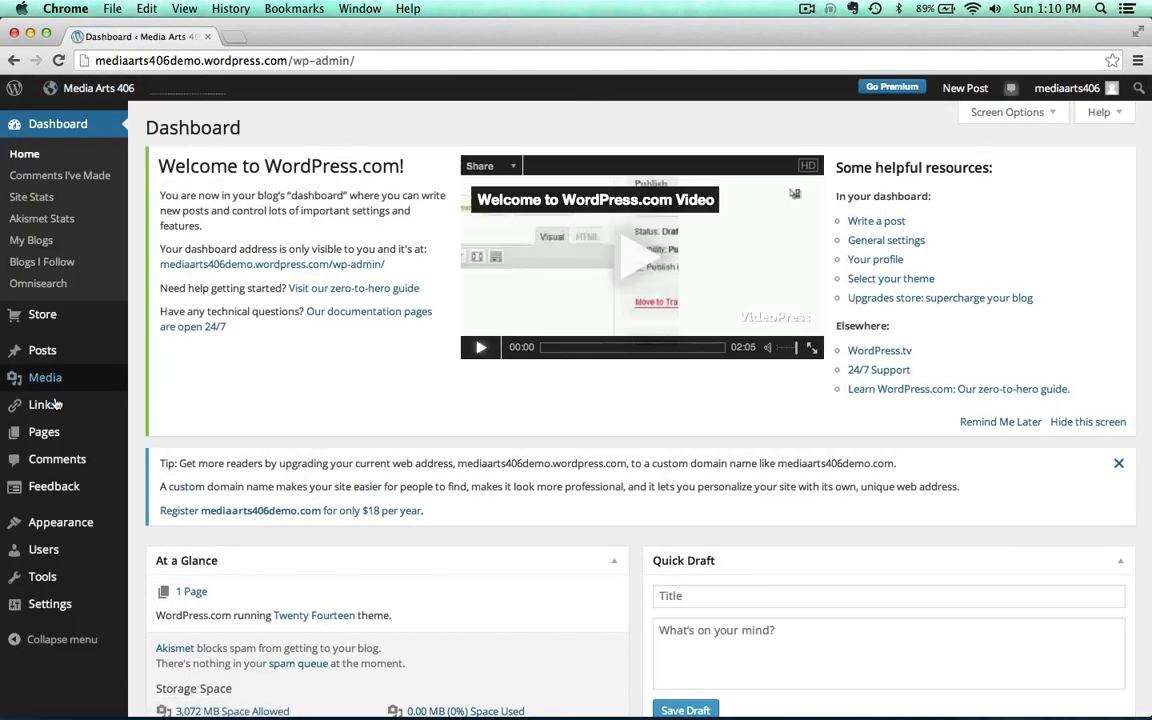
# Edit the Introduction page, delete its [youtube …] shortcode line, and update it
pyautogui.click(44, 432)
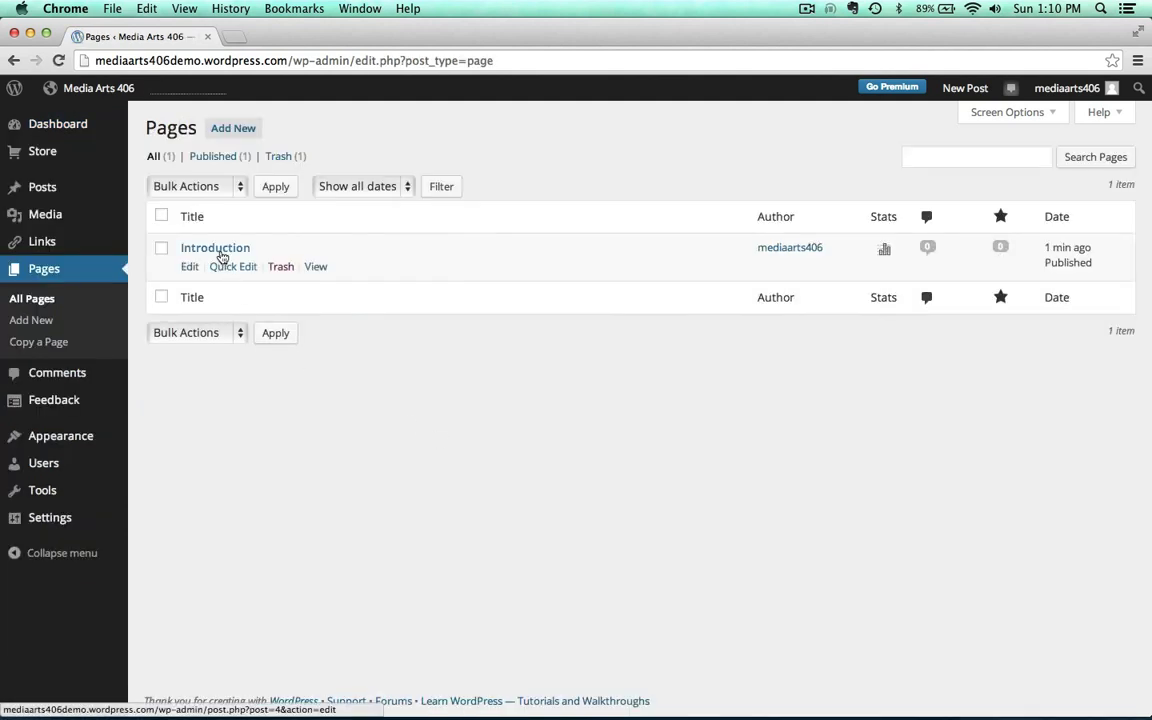
pyautogui.click(222, 252)
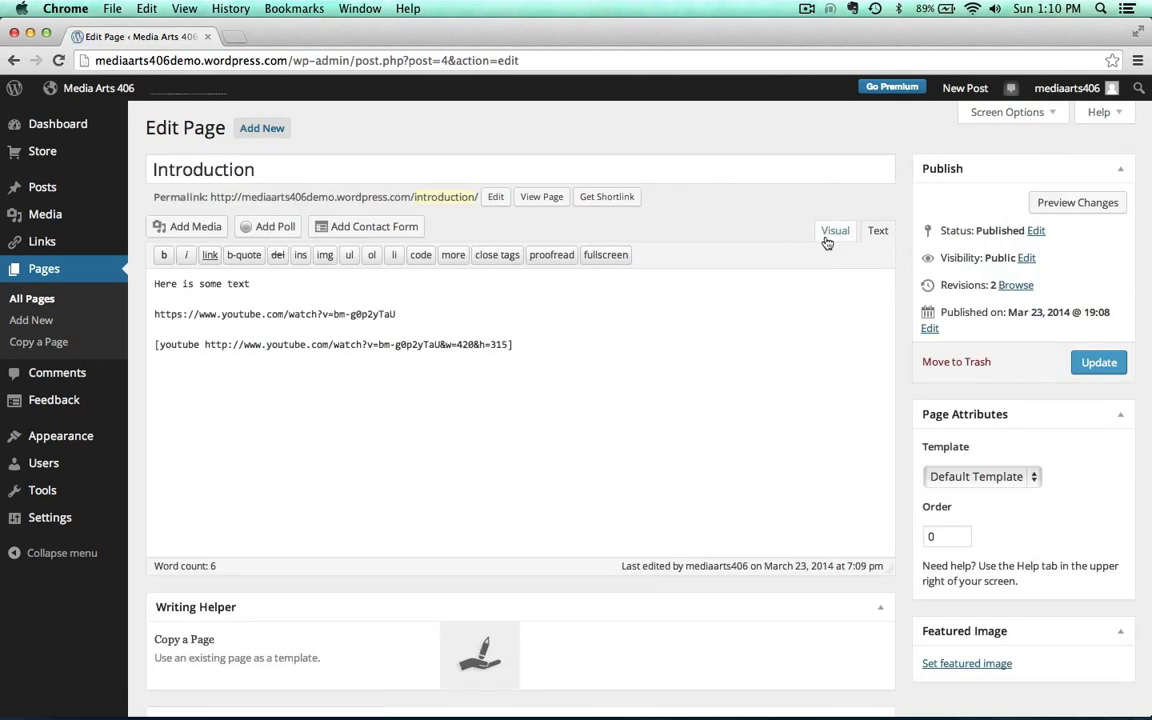
pyautogui.moveTo(514, 344); pyautogui.dragTo(152, 344)
pyautogui.press('BackSpace')
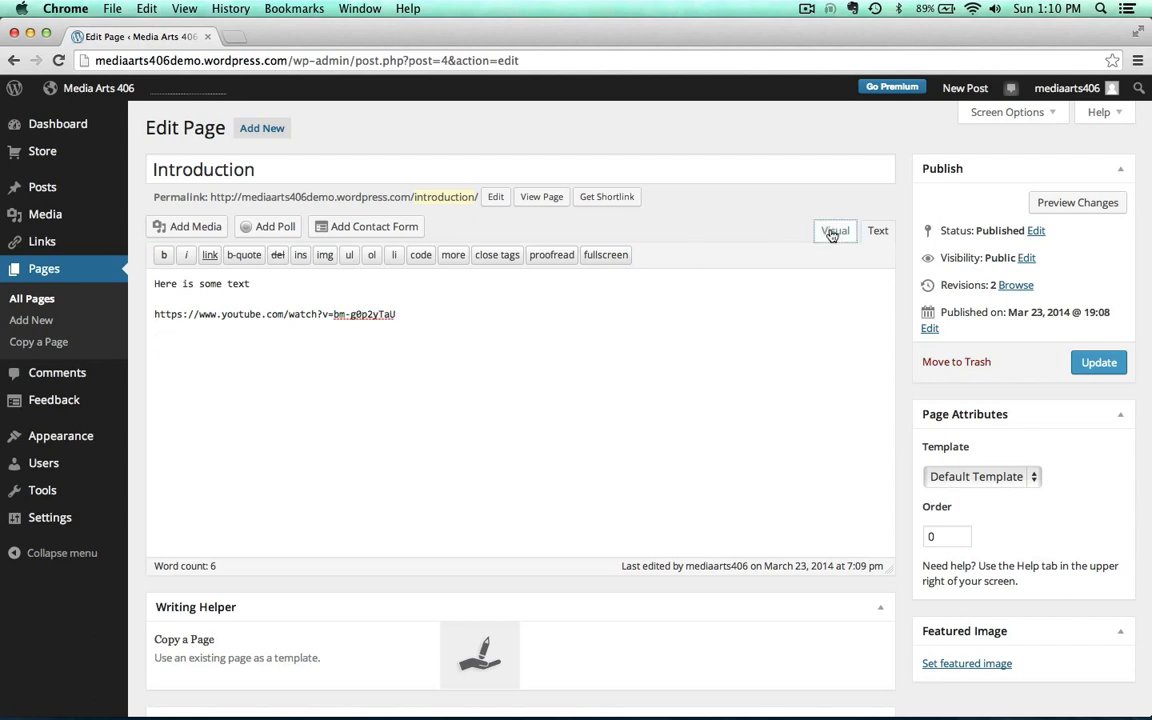
pyautogui.click(834, 232)
pyautogui.click(1099, 362)
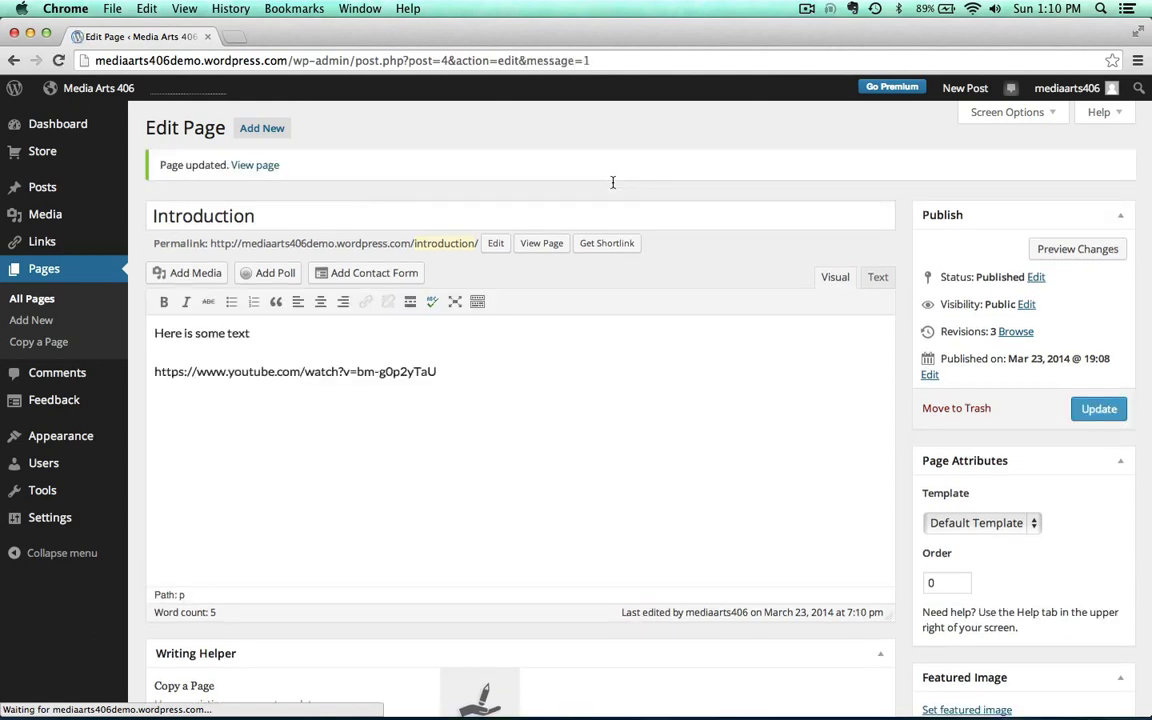
# Review the live Introduction page: one video, then sharing buttons, a like button and a reply box
pyautogui.click(255, 165)
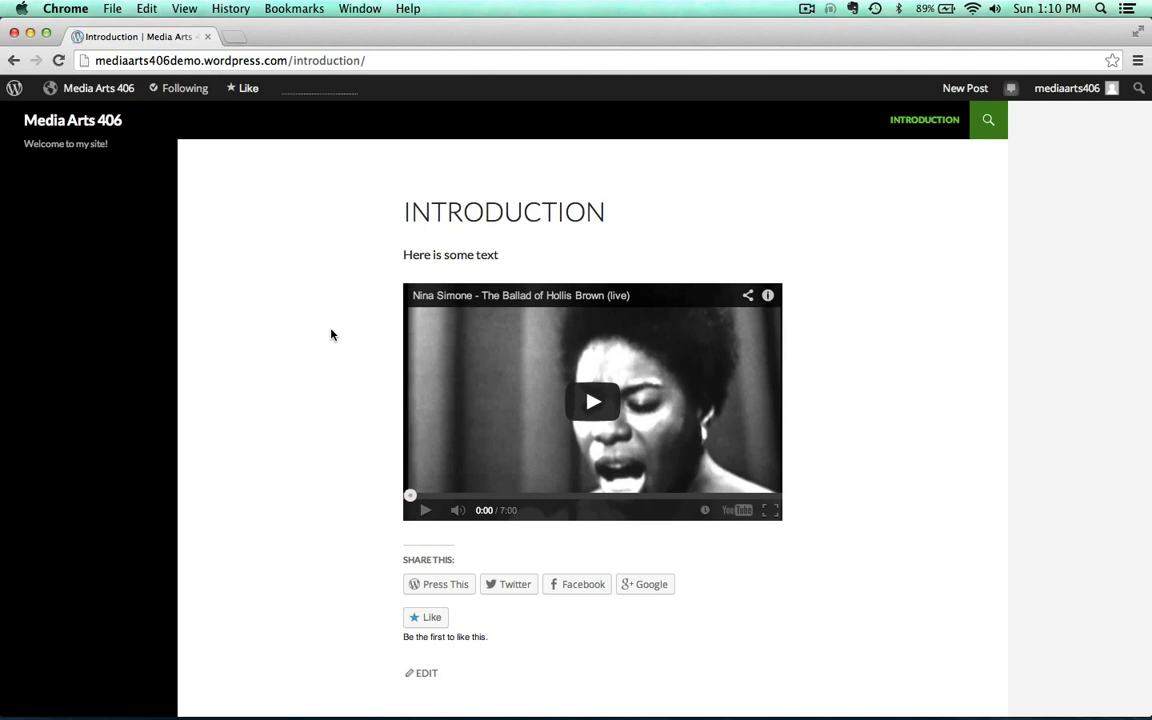
pyautogui.scroll(-3, 331, 335)
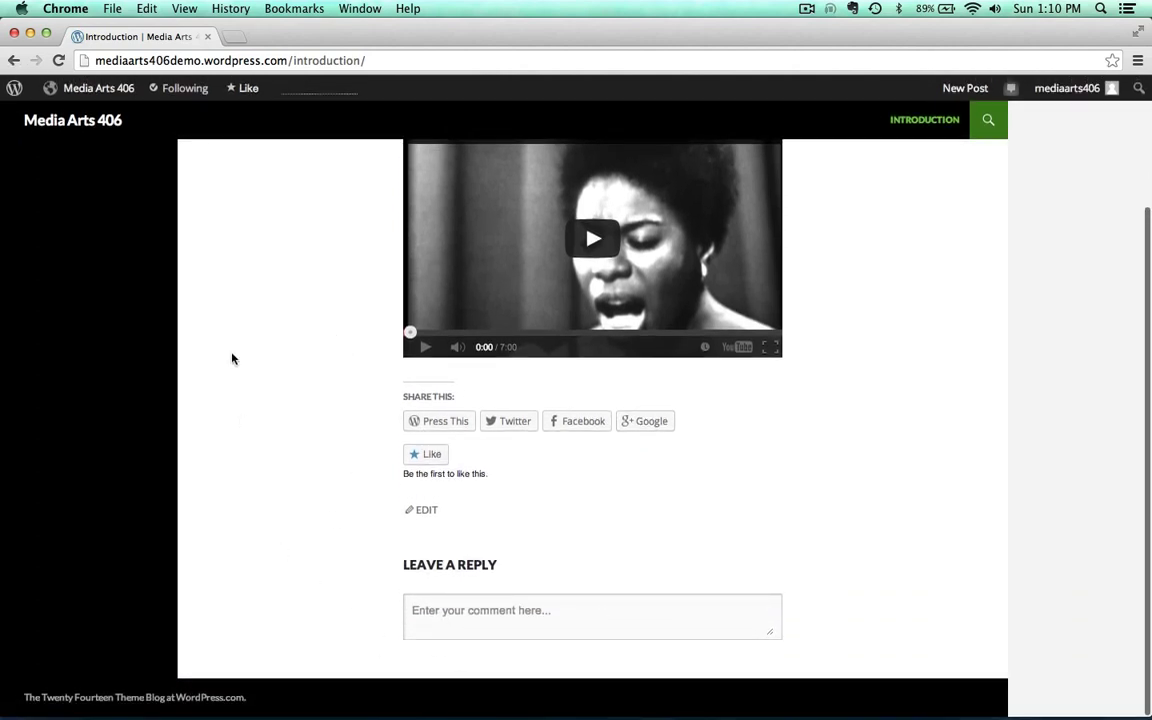
pyautogui.scroll(3, 231, 358)
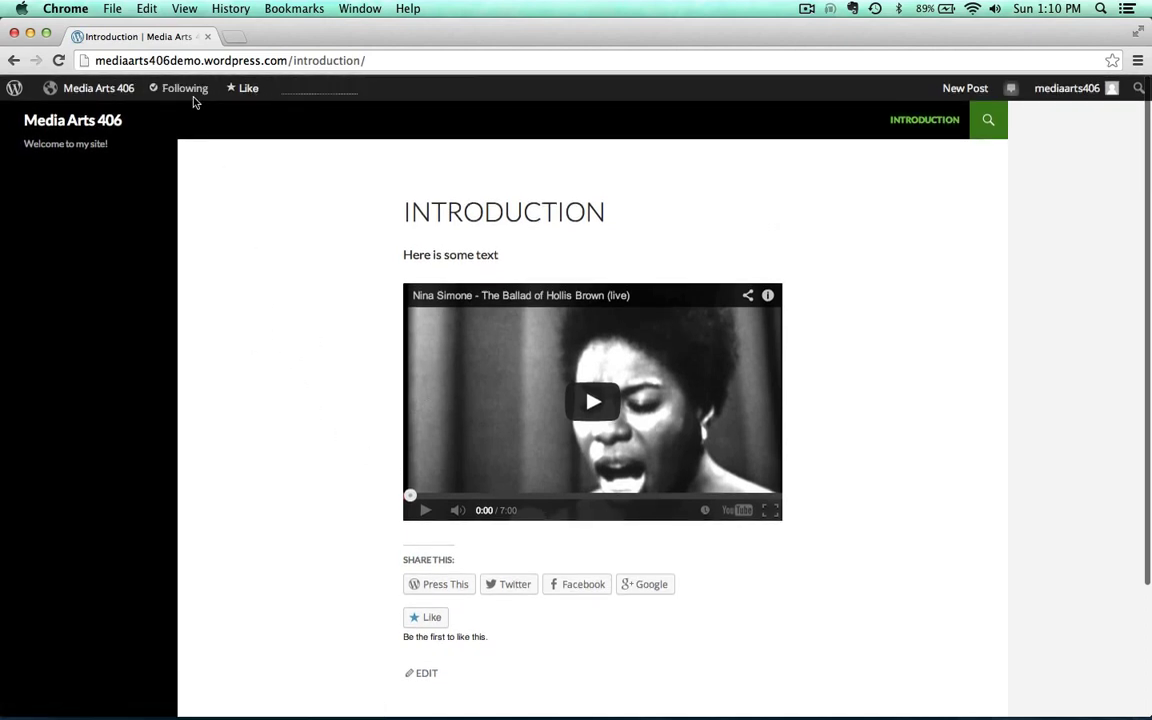
pyautogui.moveTo(101, 88)
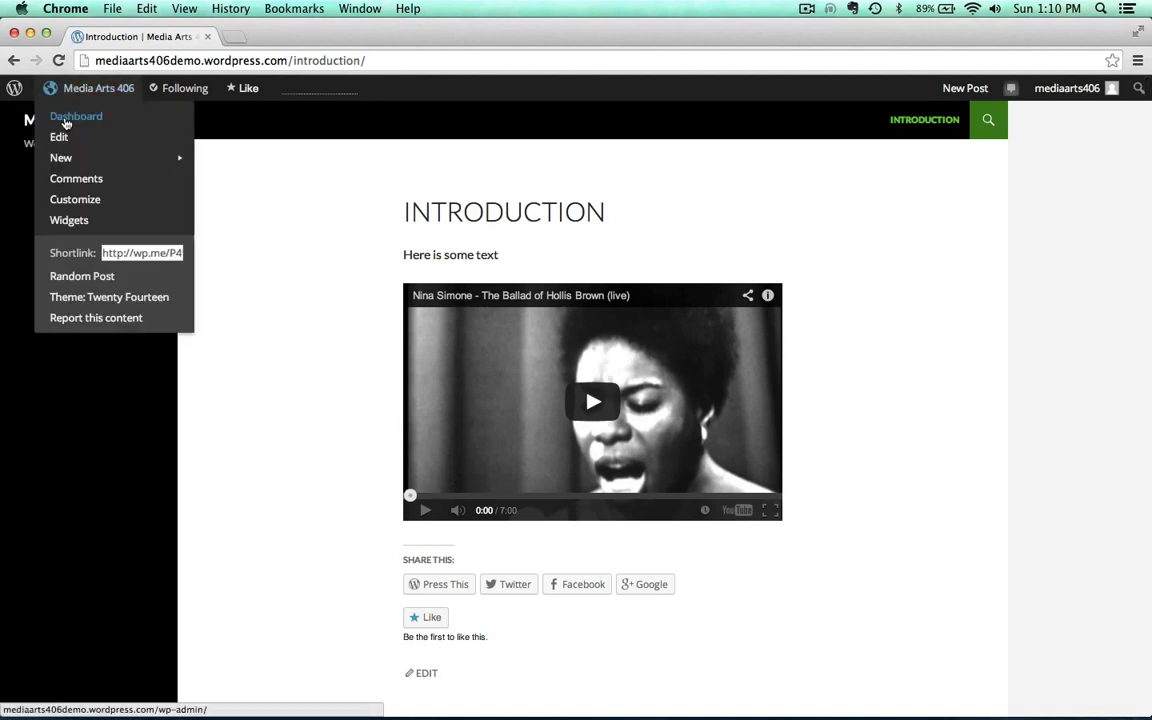
# Edit the Introduction page and uncheck Show likes and Show sharing buttons
pyautogui.click(59, 142)
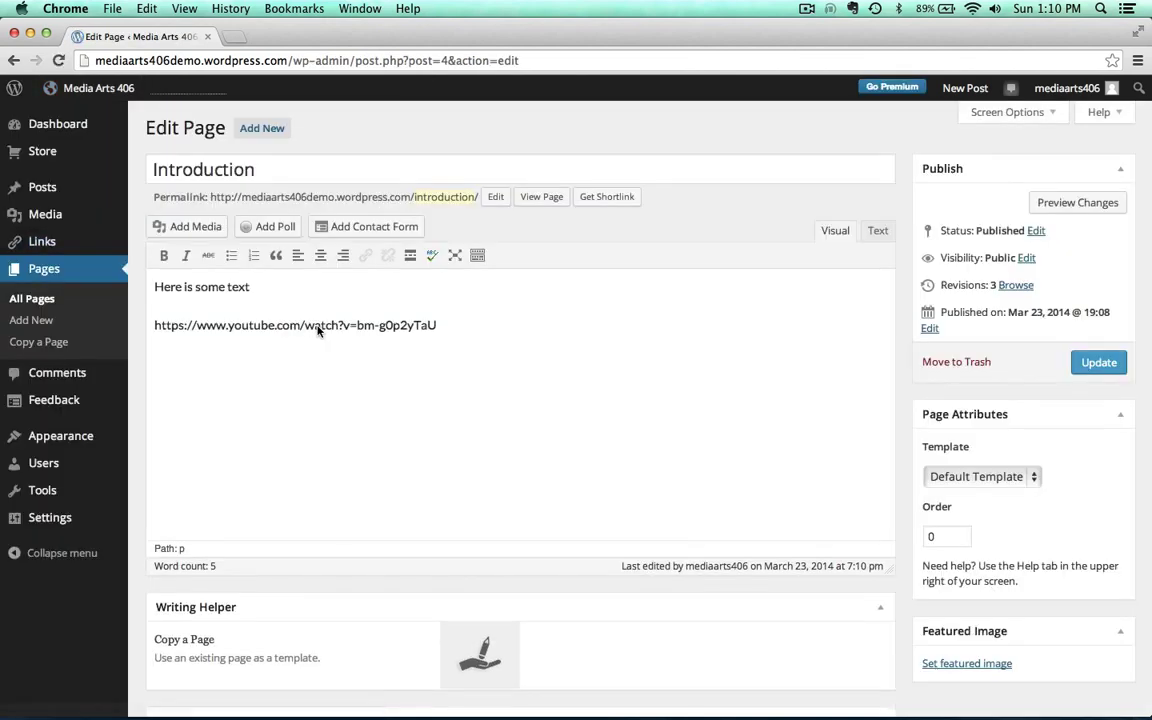
pyautogui.scroll(-3, 679, 219)
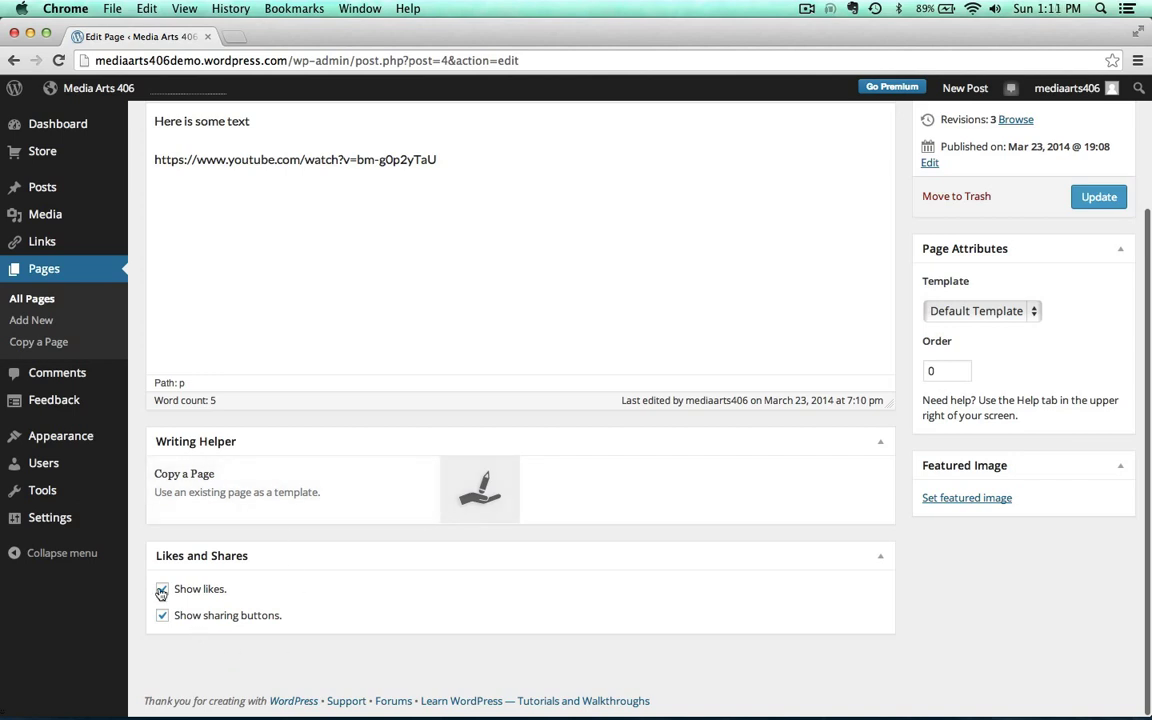
pyautogui.click(162, 590)
pyautogui.click(163, 616)
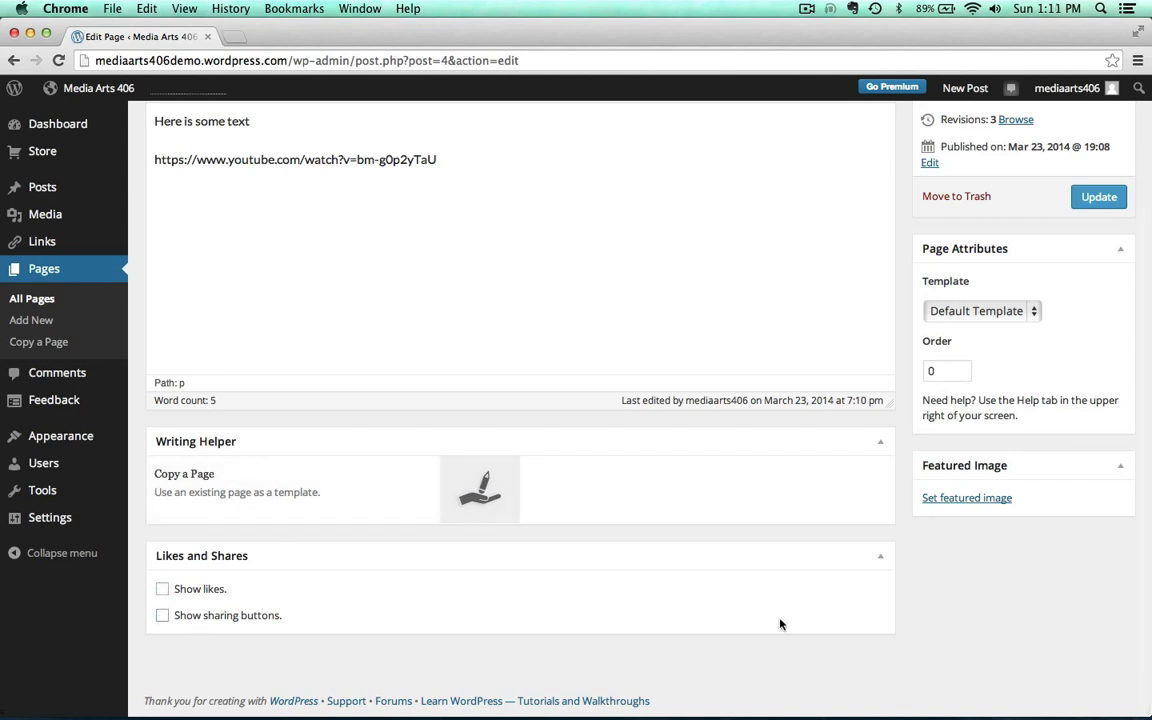
pyautogui.scroll(3, 781, 624)
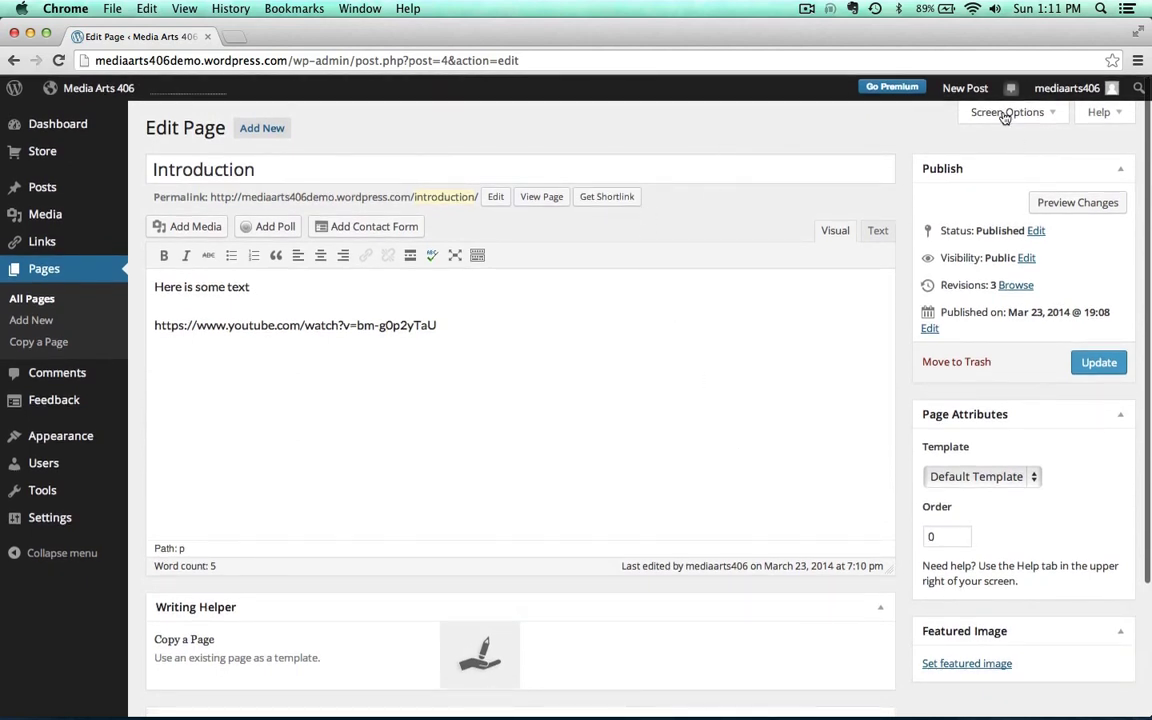
# Enable the Discussion panel, uncheck Allow comments, and update the page
pyautogui.click(1005, 113)
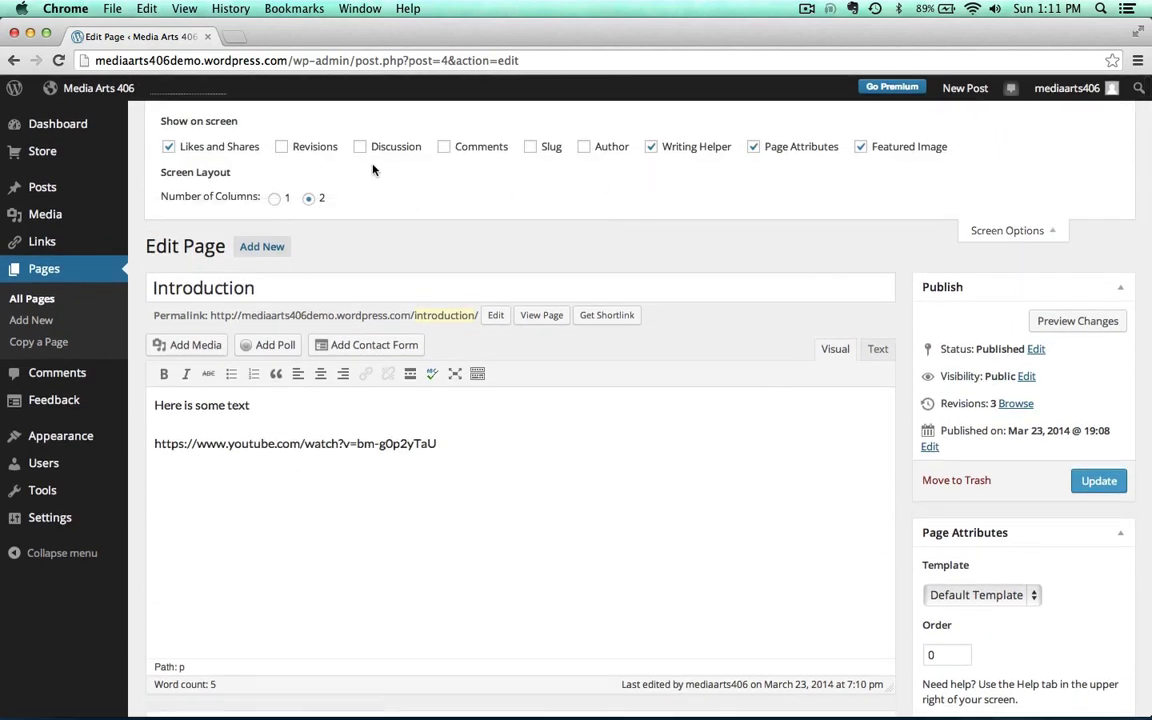
pyautogui.scroll(-5, 761, 213)
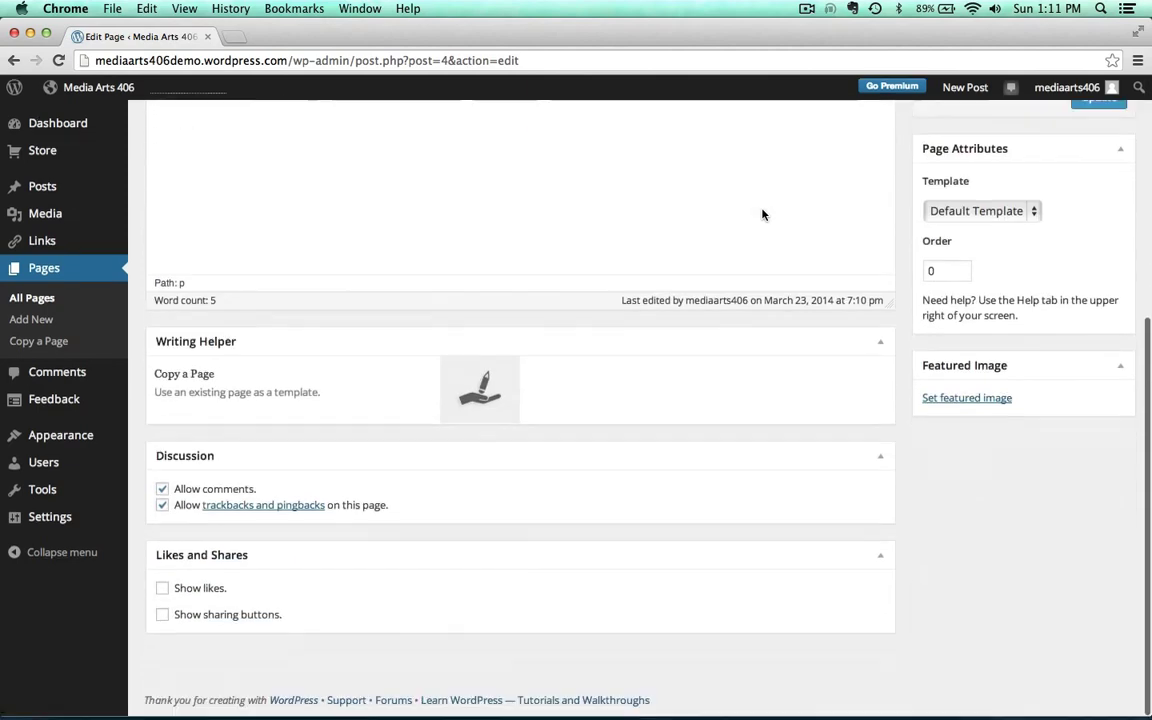
pyautogui.click(163, 506)
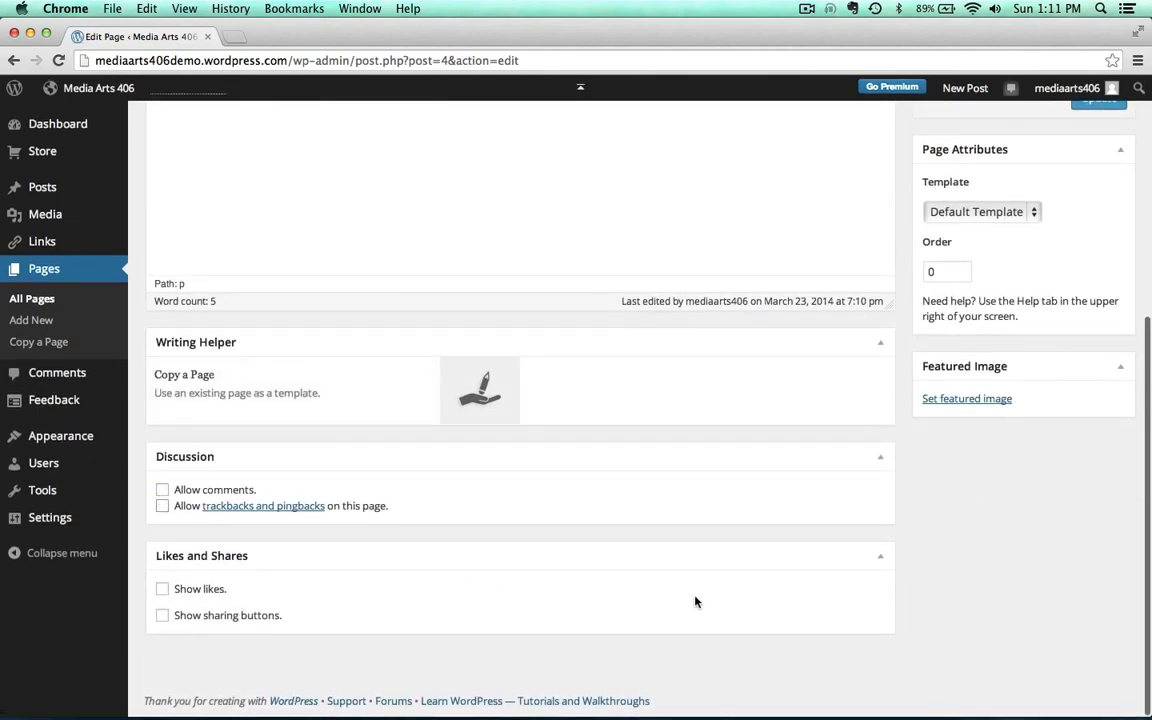
pyautogui.scroll(5, 697, 601)
pyautogui.click(1099, 465)
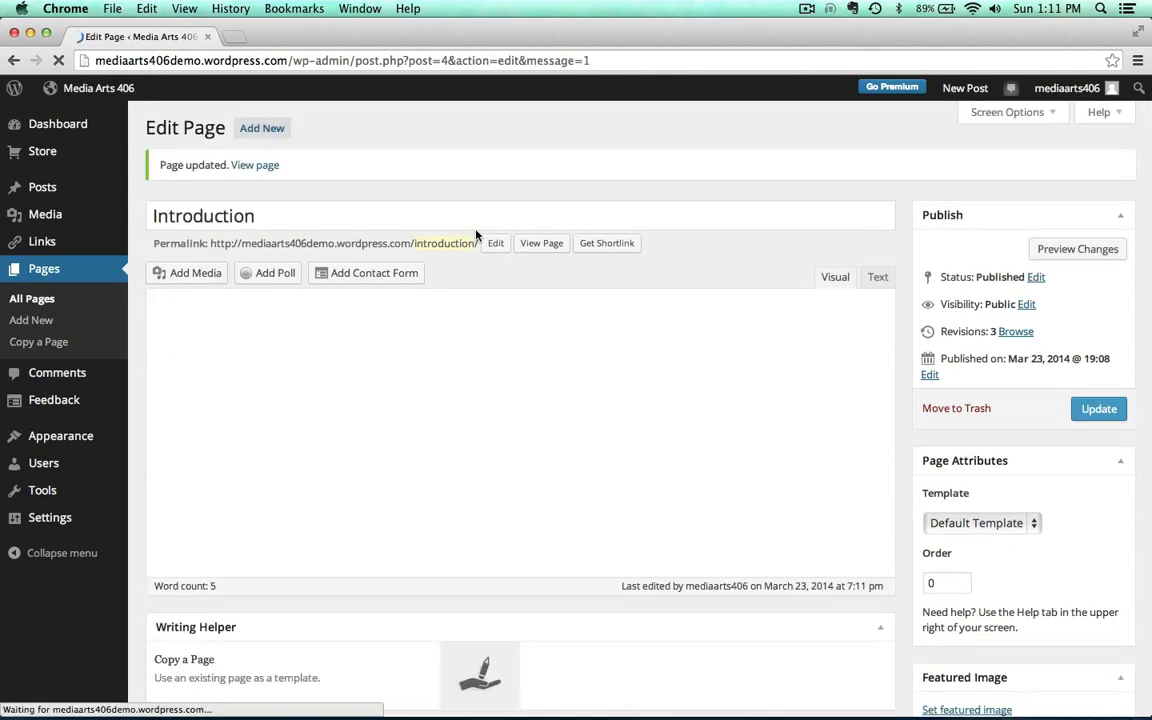
# View and reload the live Introduction page, now showing only text and one video
pyautogui.click(240, 165)
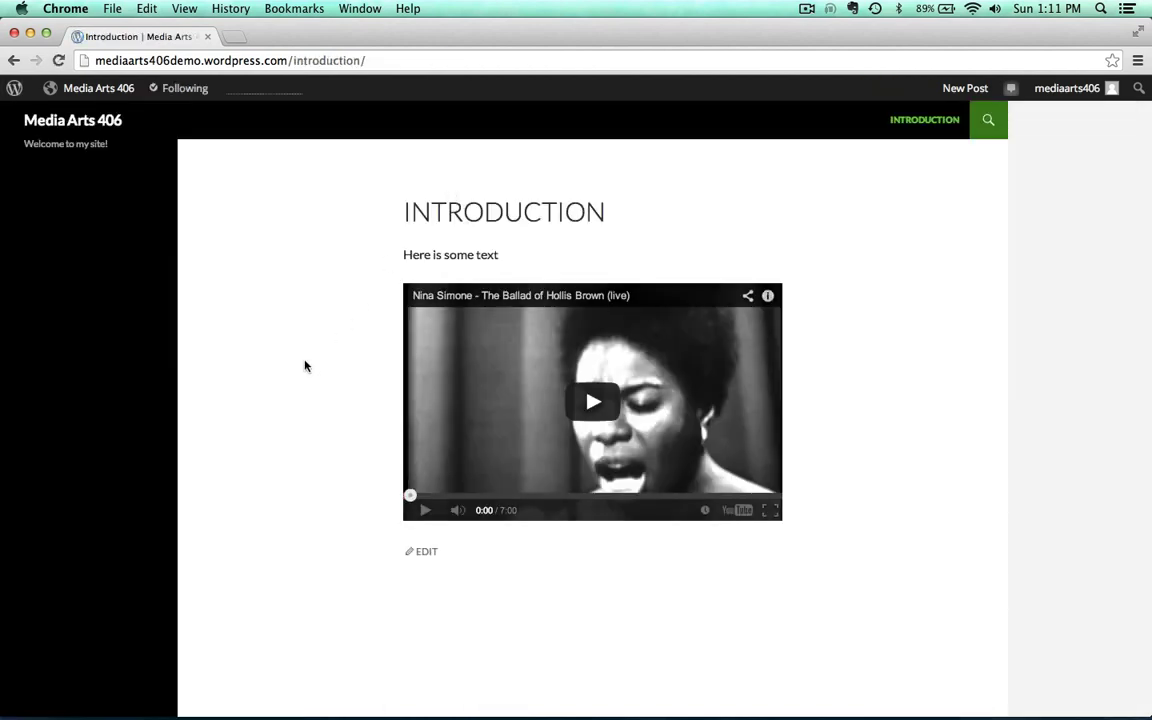
pyautogui.scroll(-3, 303, 365)
pyautogui.press('super+r')
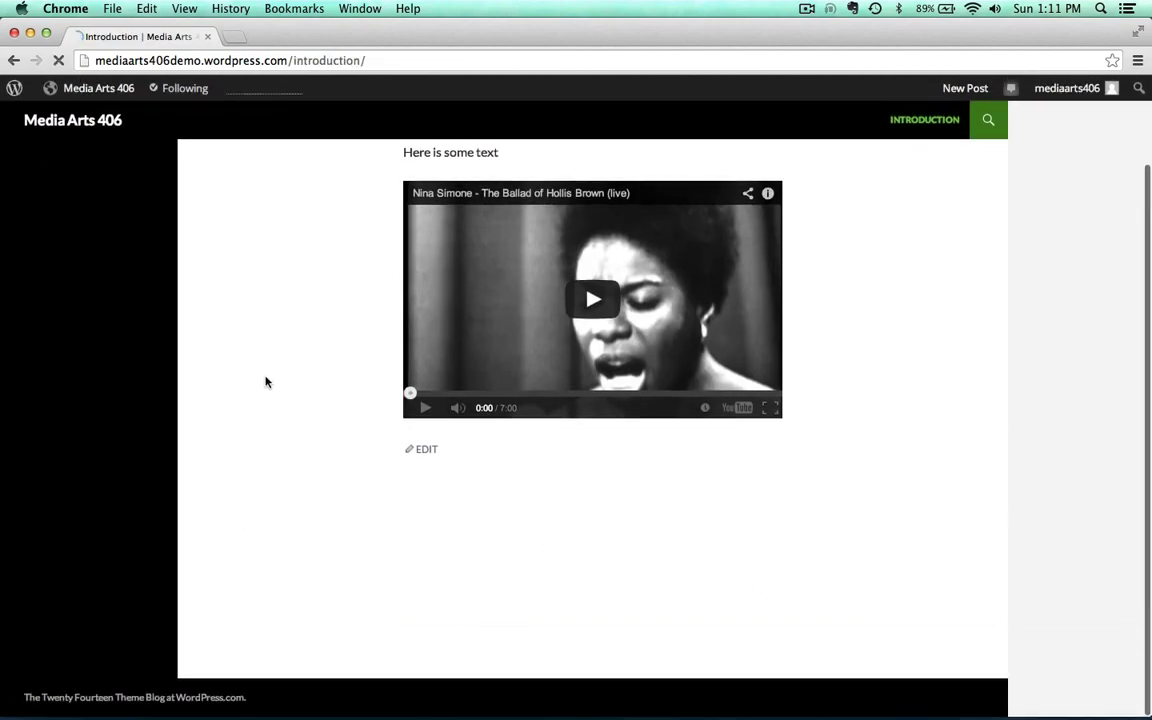